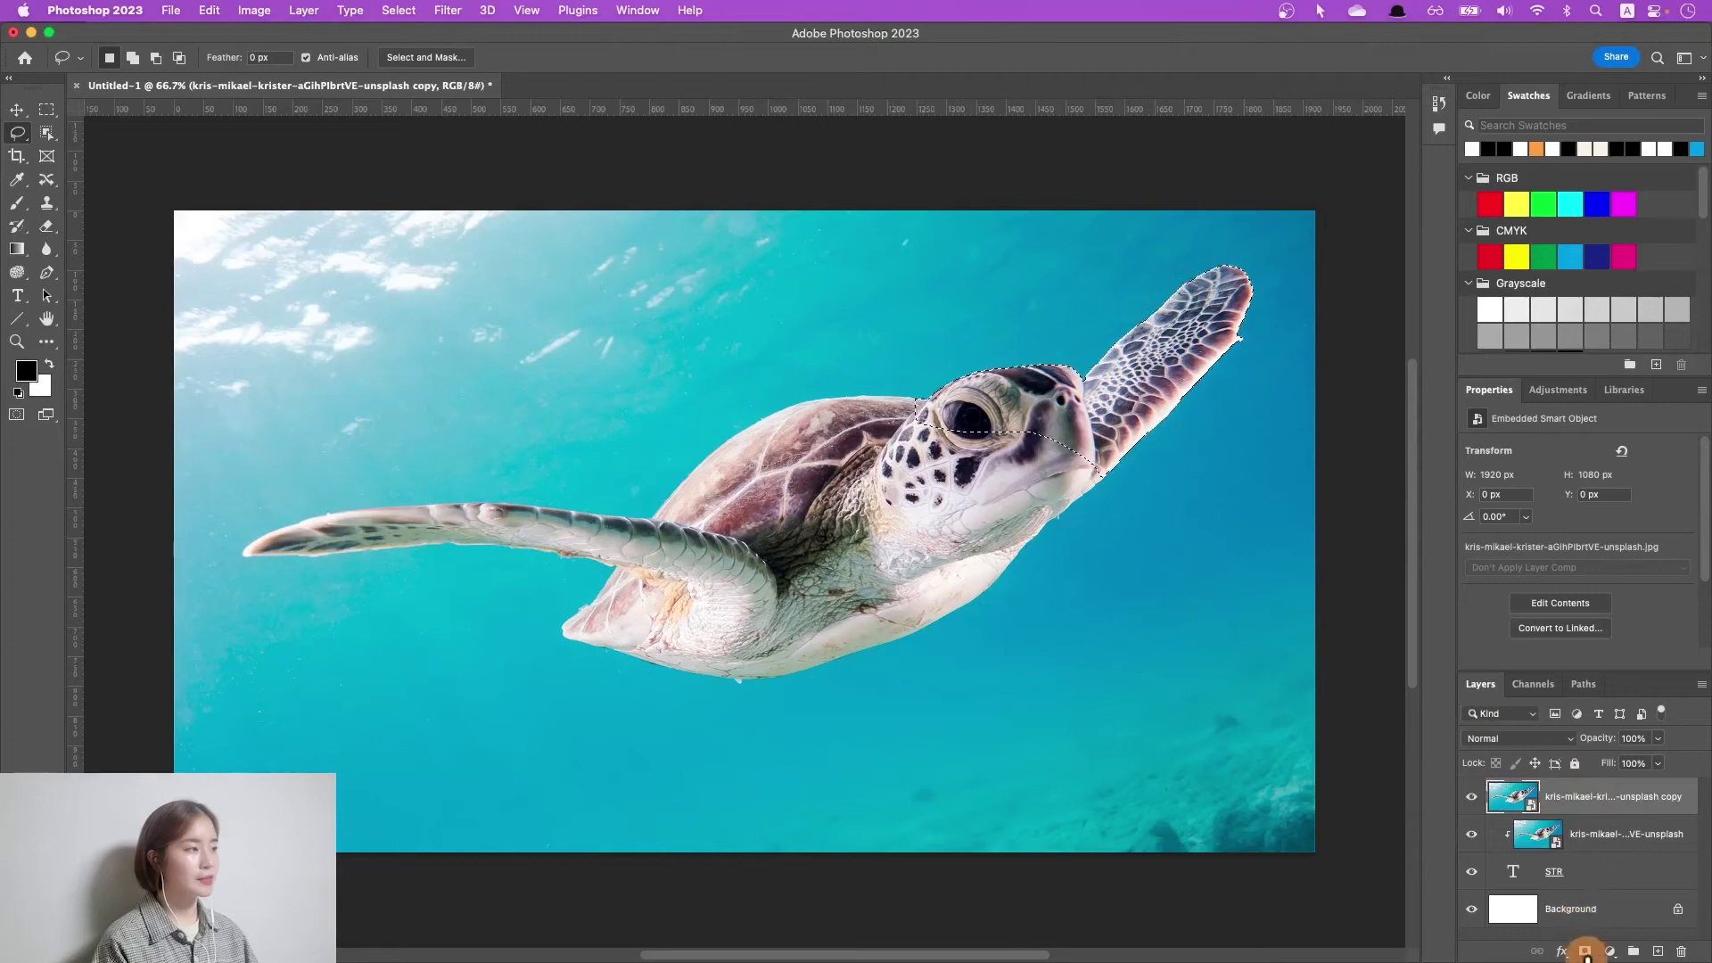
# Step: Start over with a blank 1920×1080 white canvas containing only the Background layer
pyautogui.click(1585, 951)
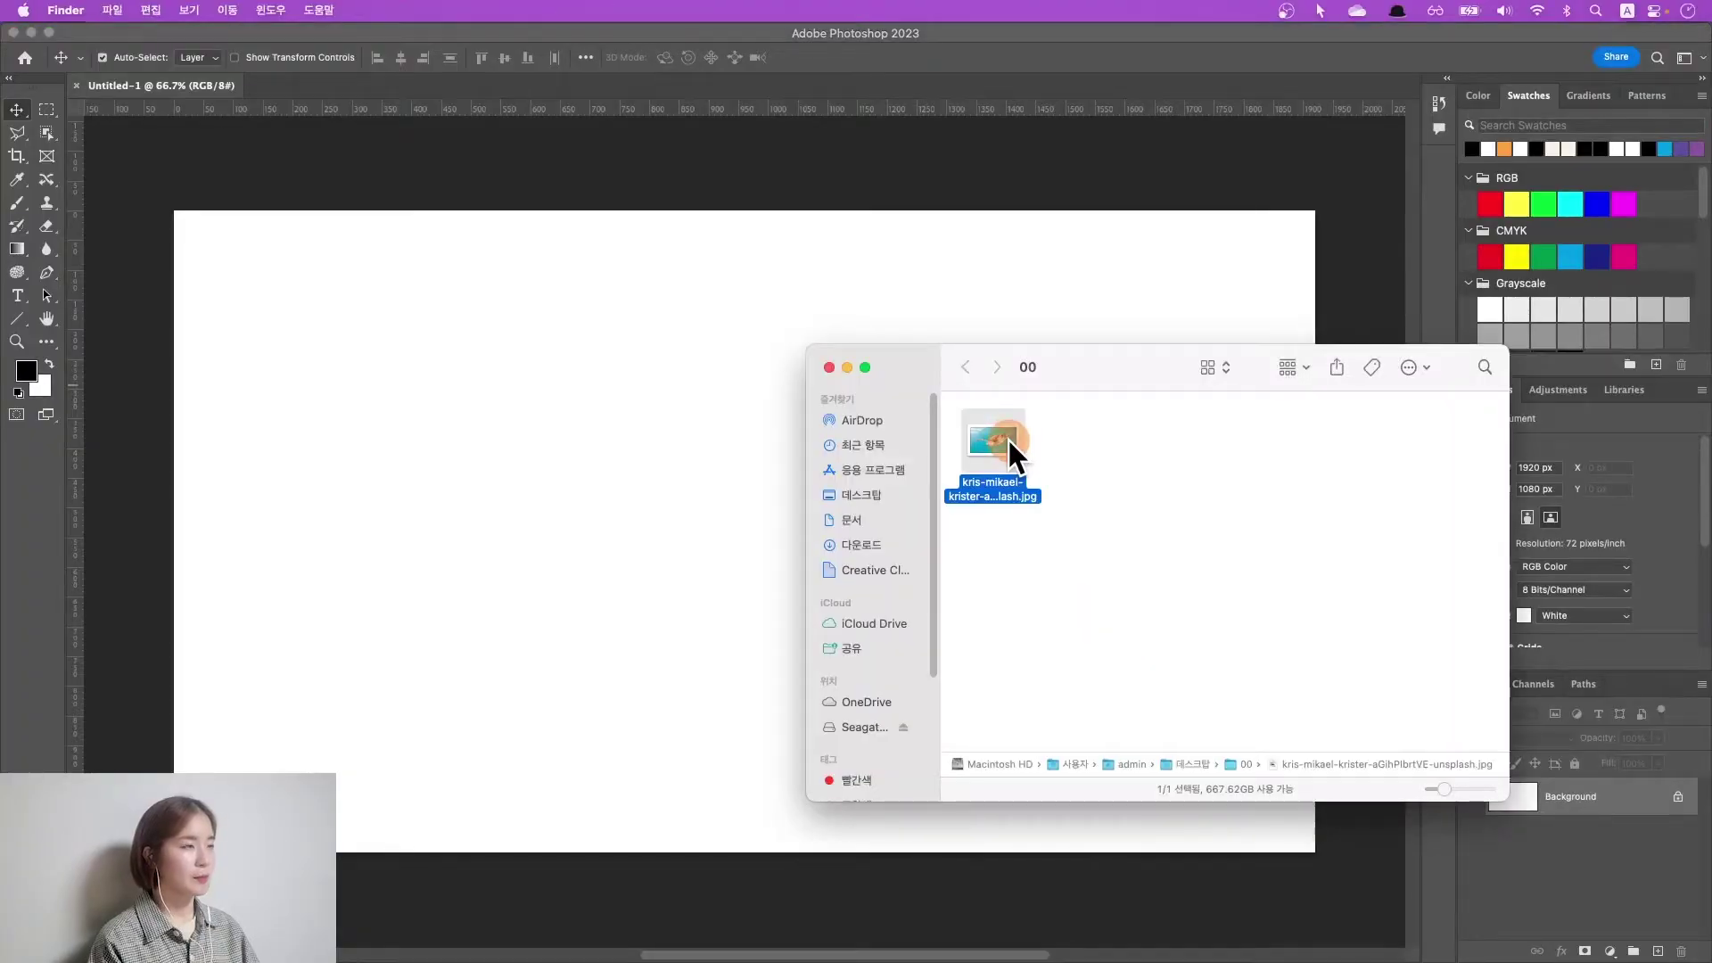
# Step: Place the sea turtle JPG from Finder onto the canvas as an embedded layer
pyautogui.moveTo(983, 445); pyautogui.dragTo(629, 404)
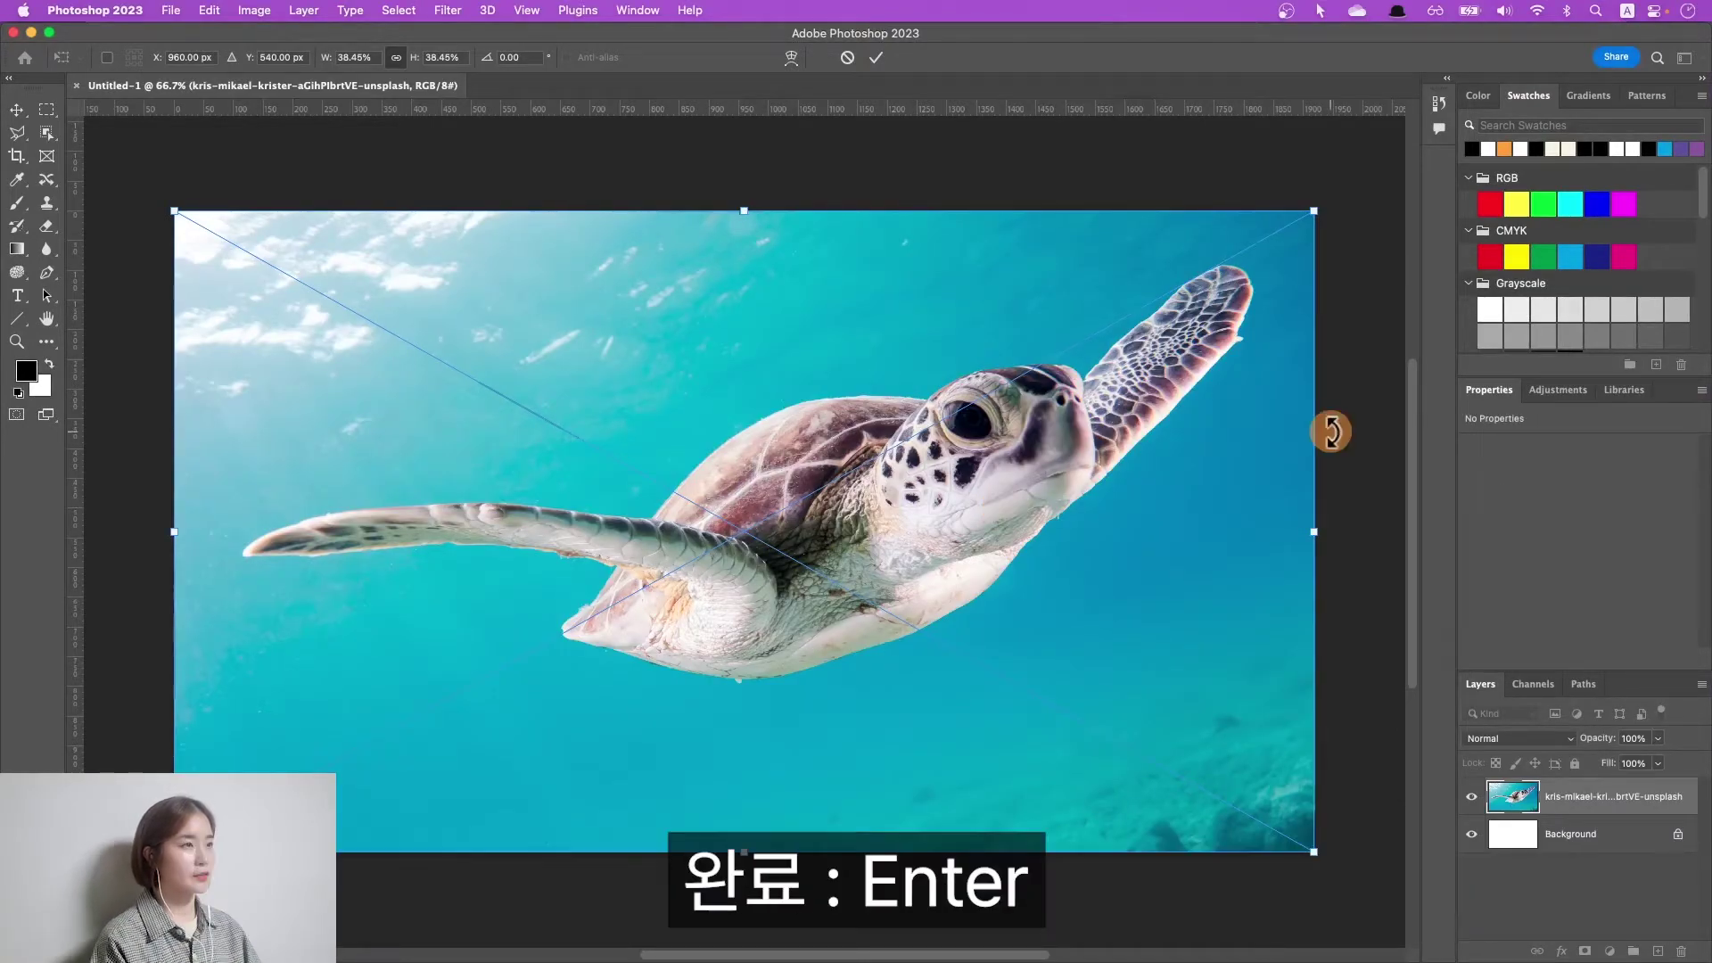
pyautogui.press('Return')
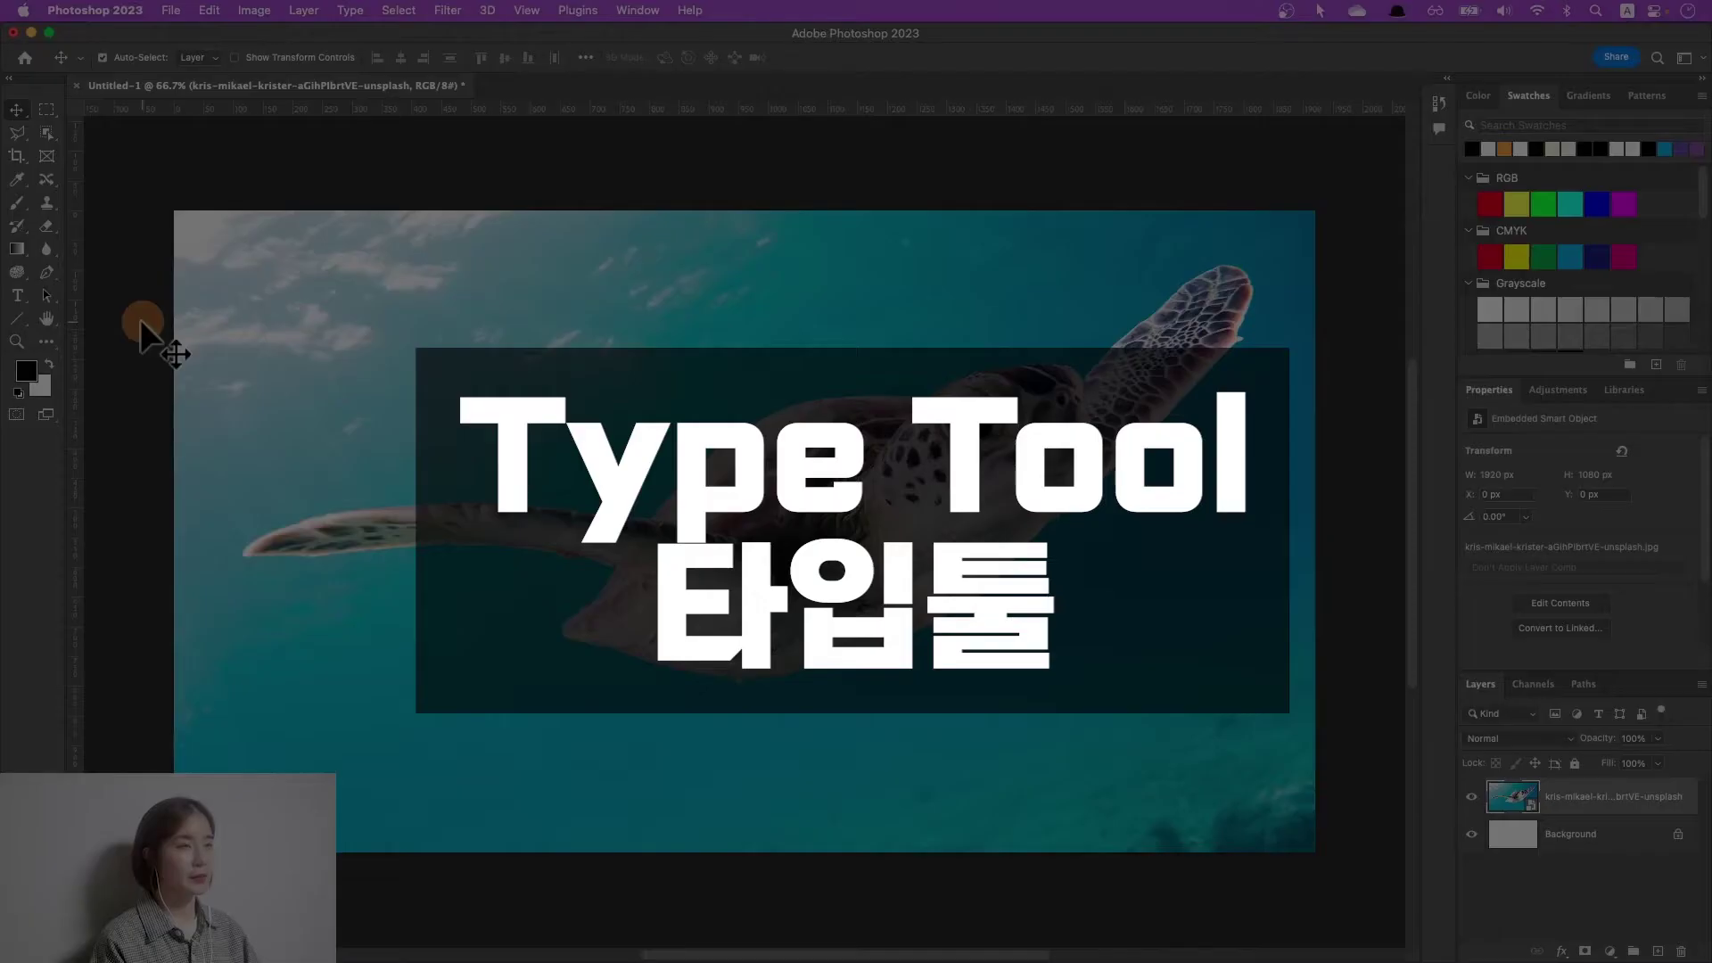
# Step: Add a type layer reading STR on the turtle photo
pyautogui.click(34, 298)
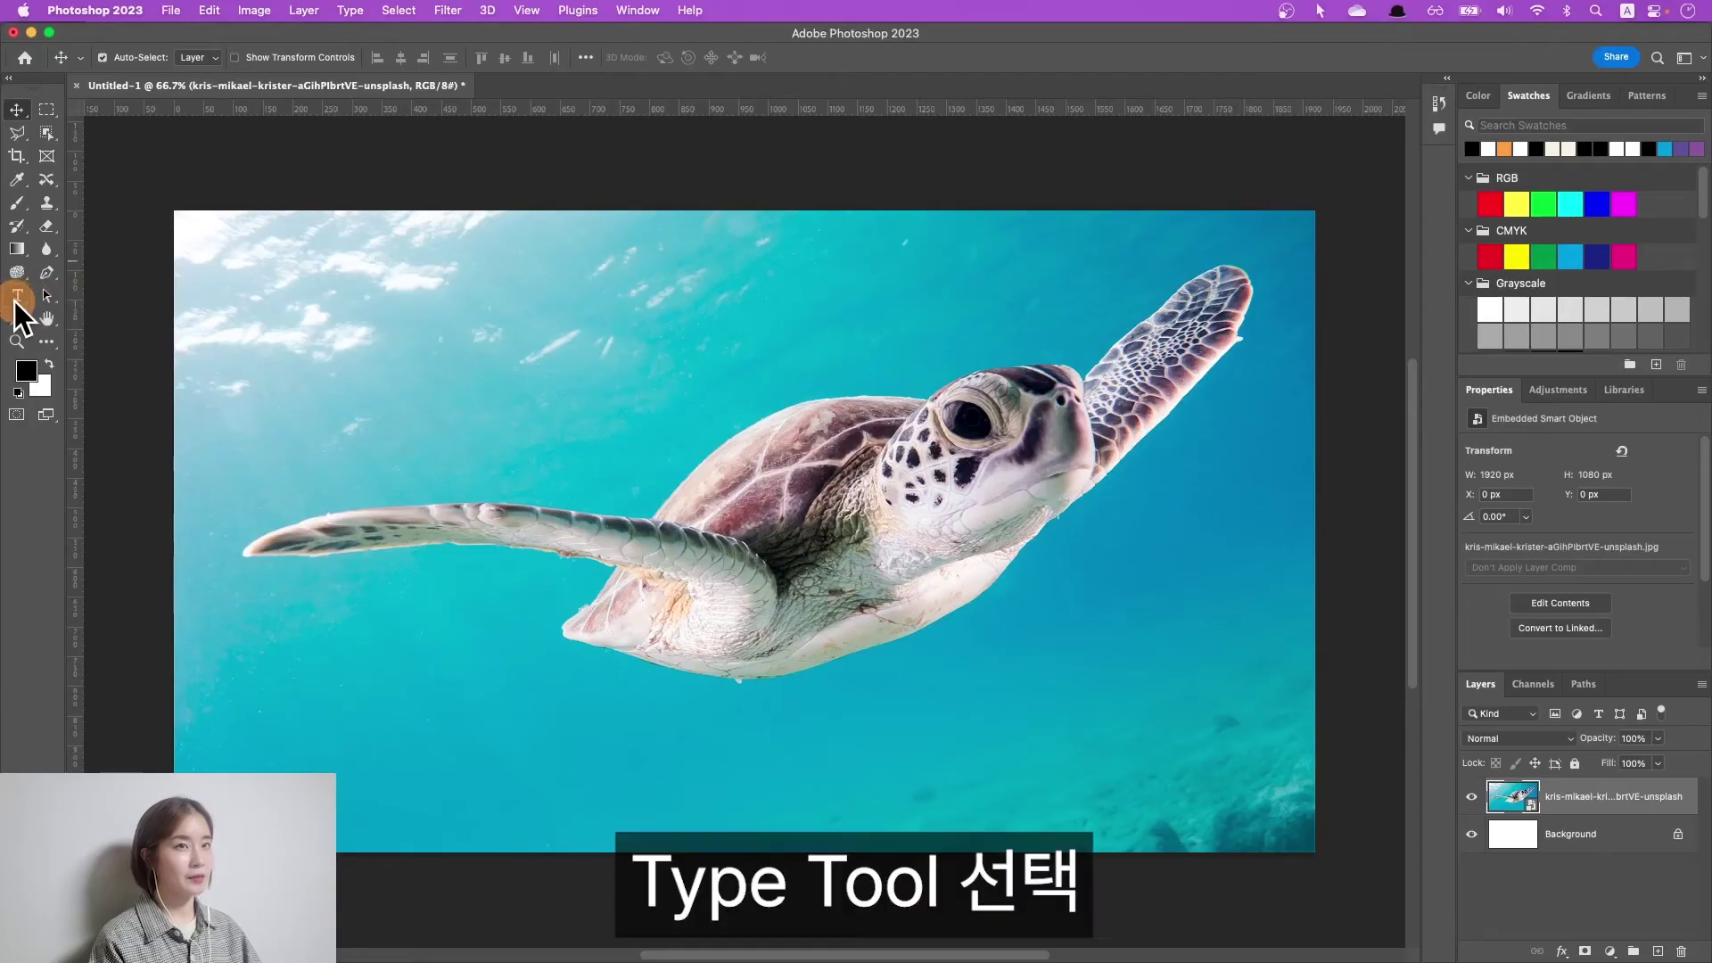
pyautogui.click(262, 444)
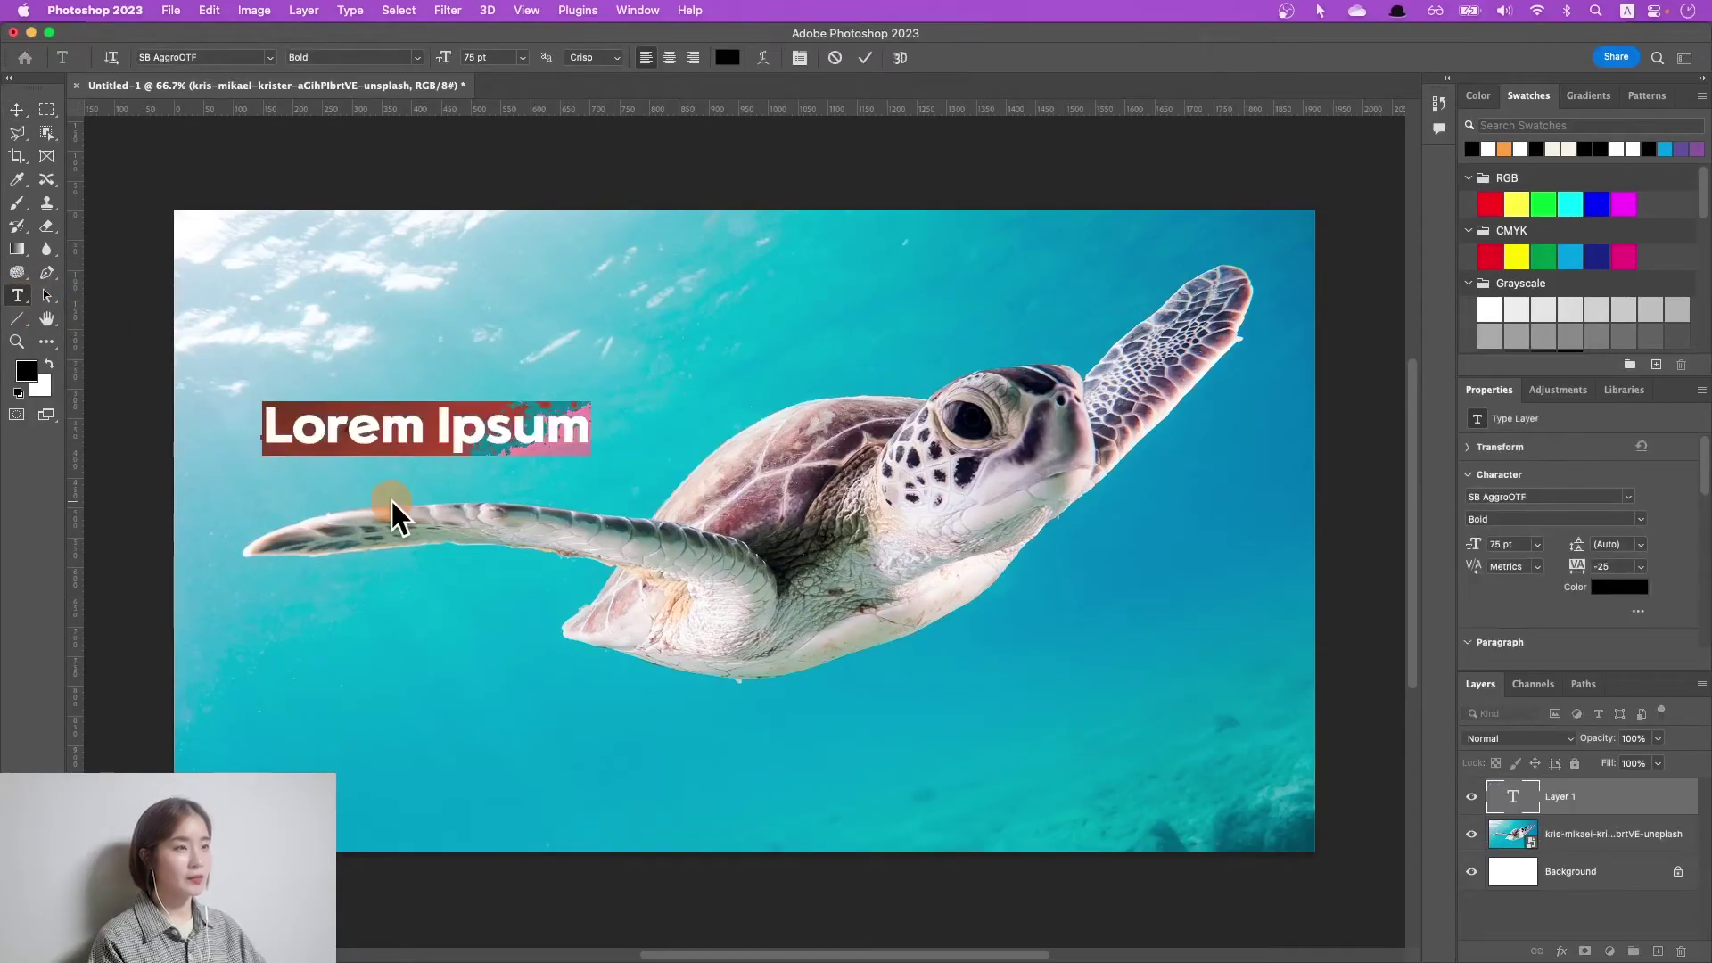
pyautogui.write('ST')
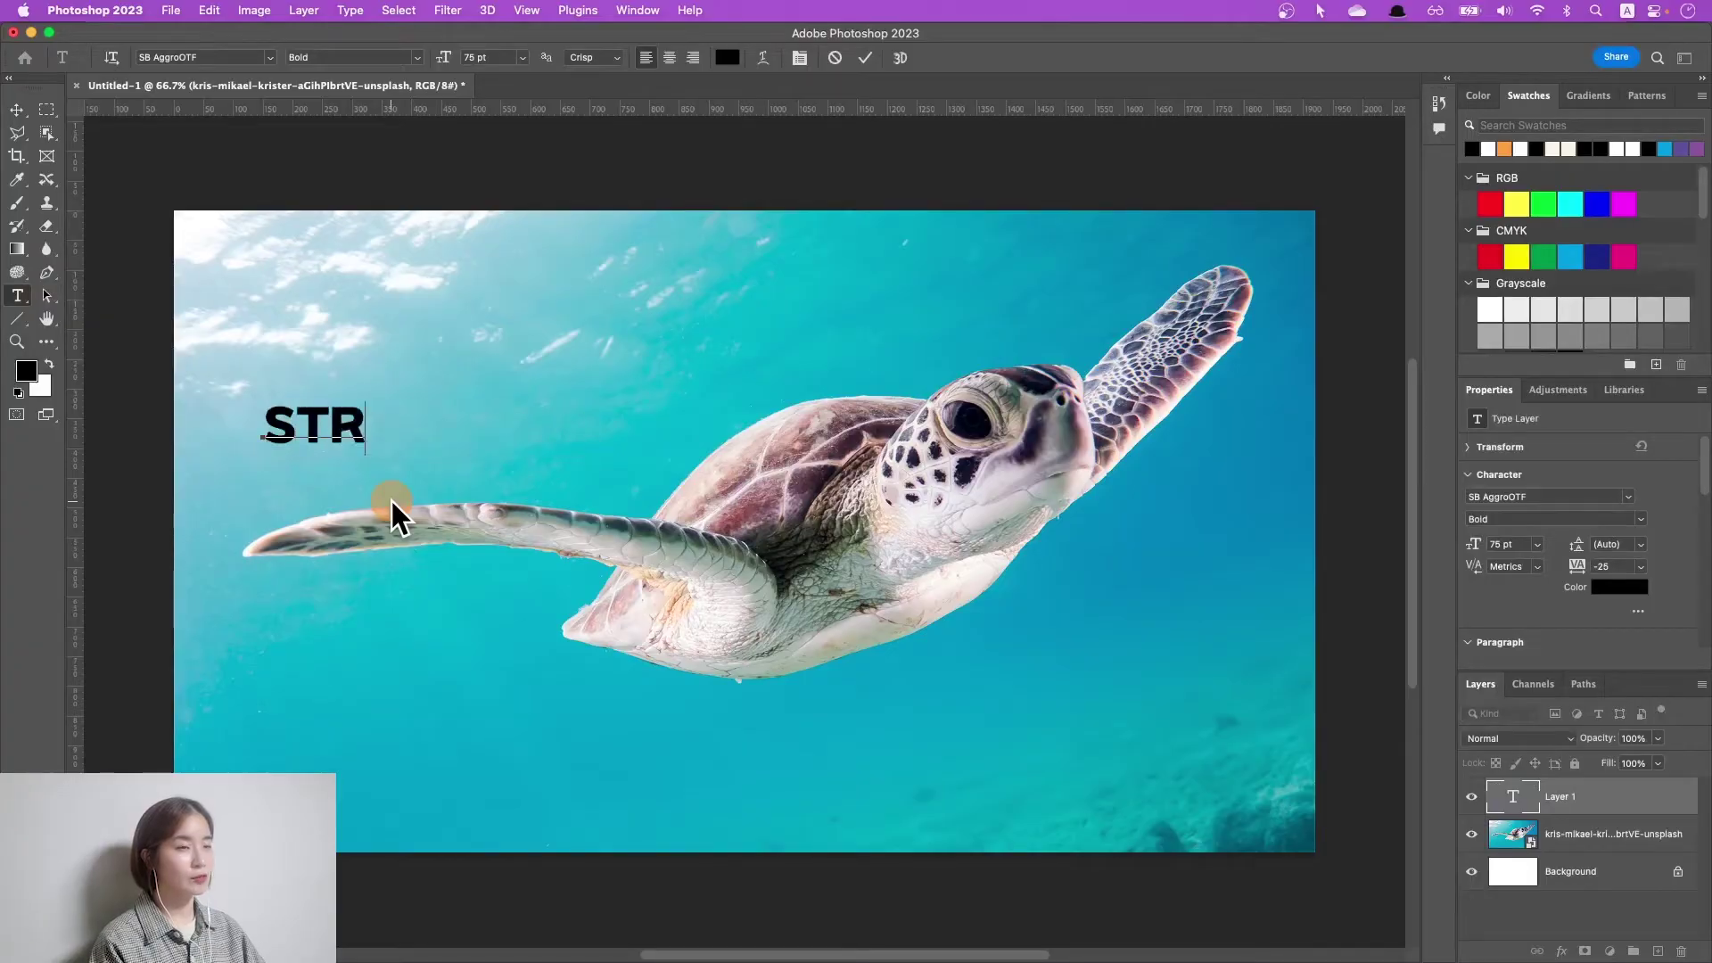
pyautogui.write('R')
pyautogui.hotkey('ctrl', 'Return')
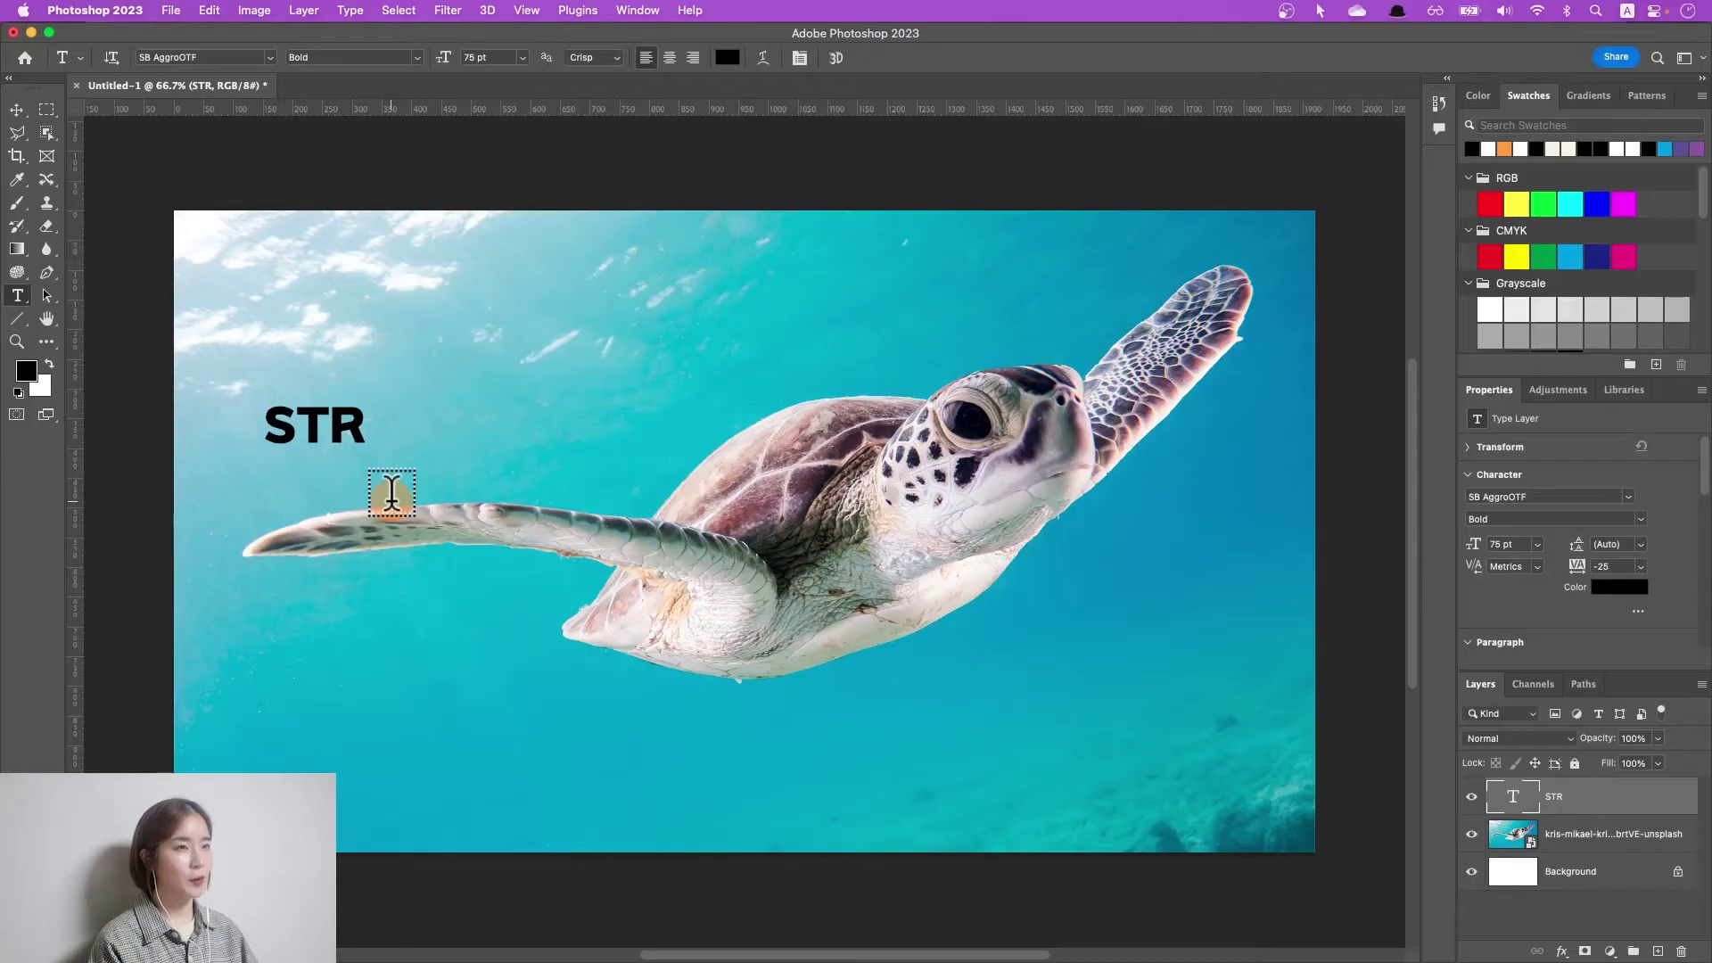
# Step: Enlarge STR to span most of the image and centre it
pyautogui.hotkey('ctrl', 't')
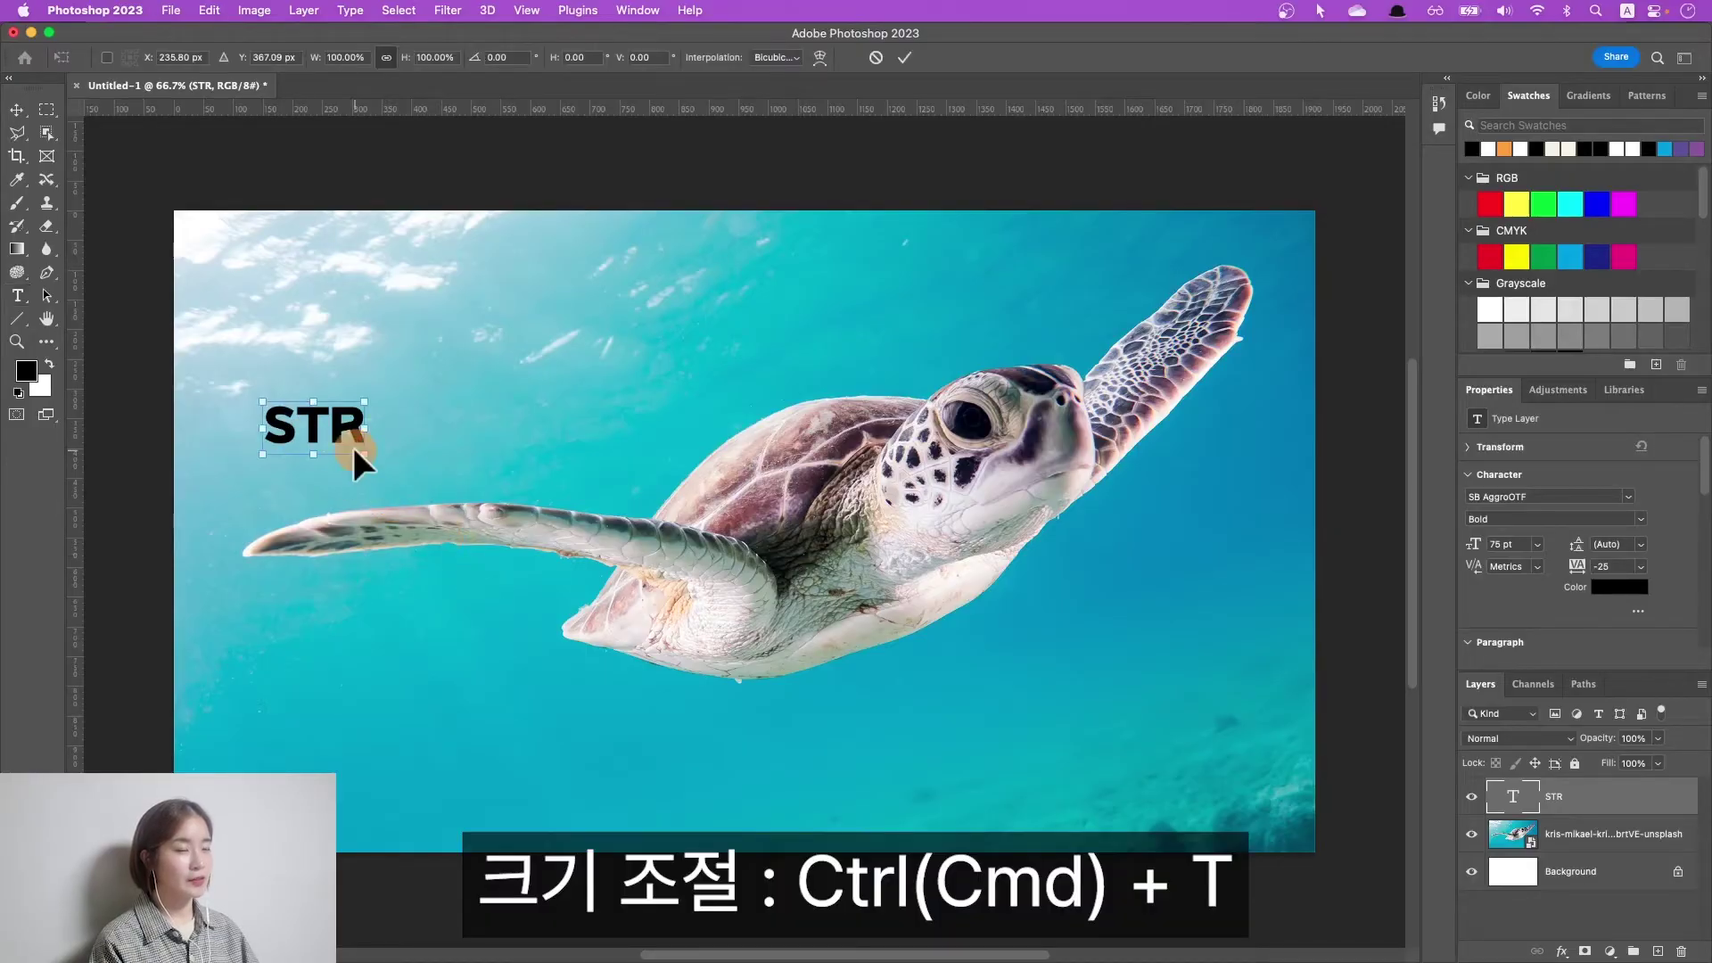
pyautogui.moveTo(365, 455); pyautogui.dragTo(1283, 814)
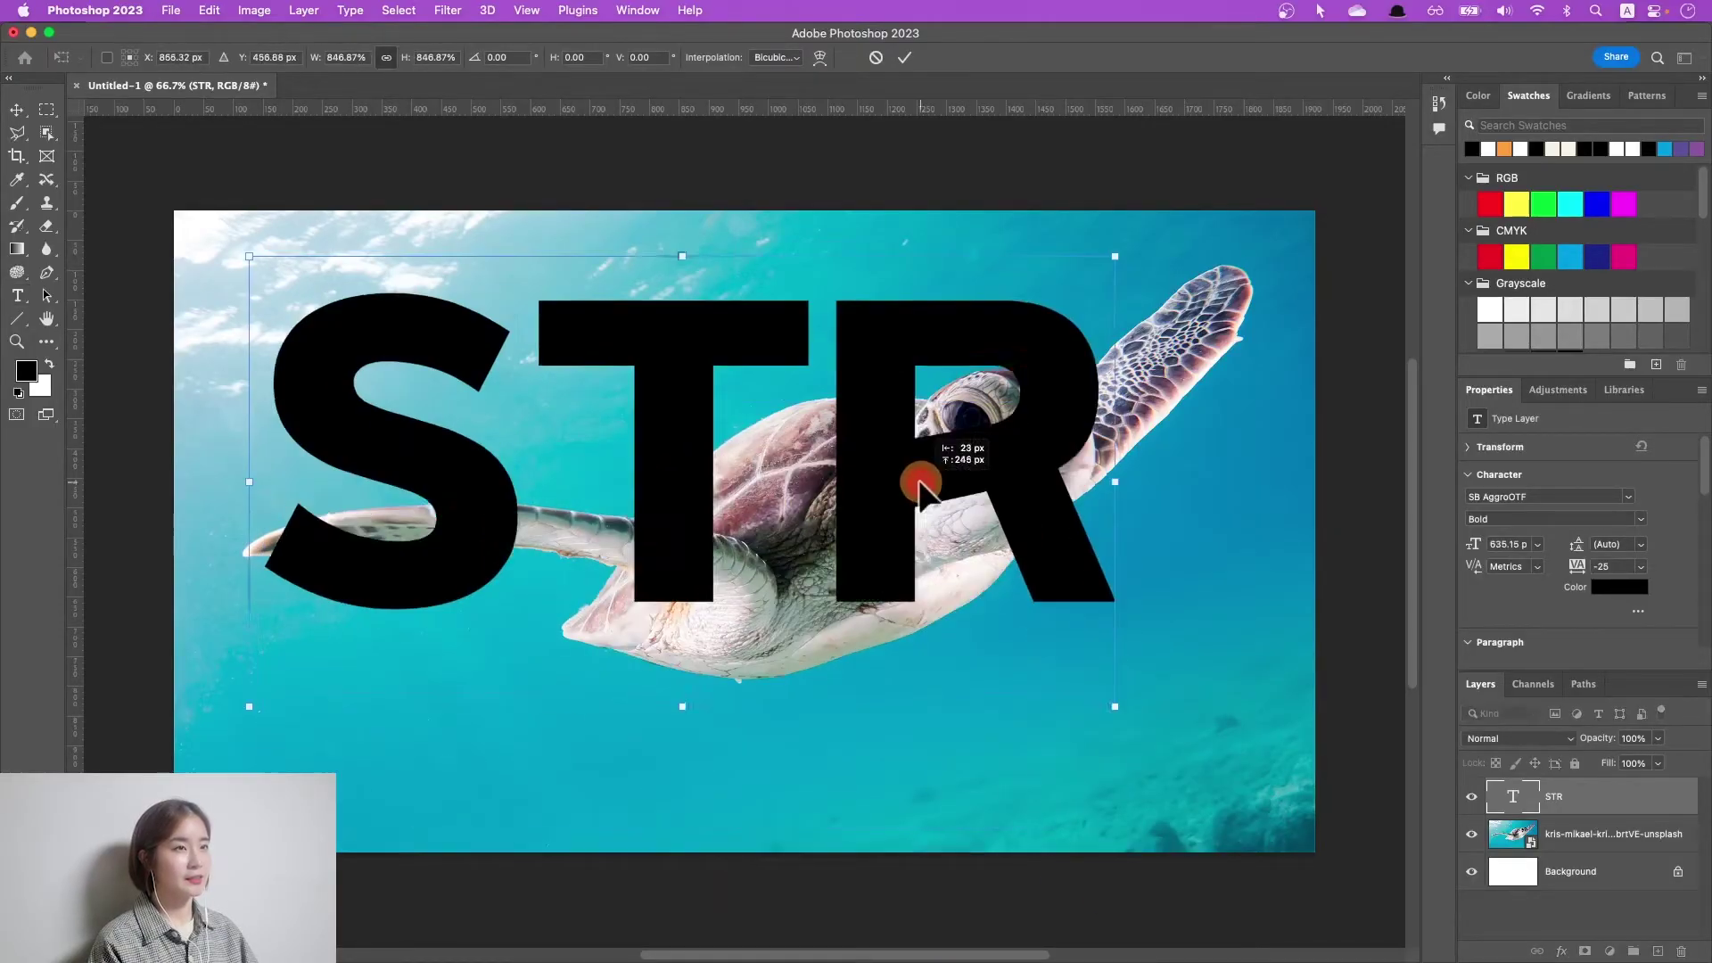
pyautogui.press('Return')
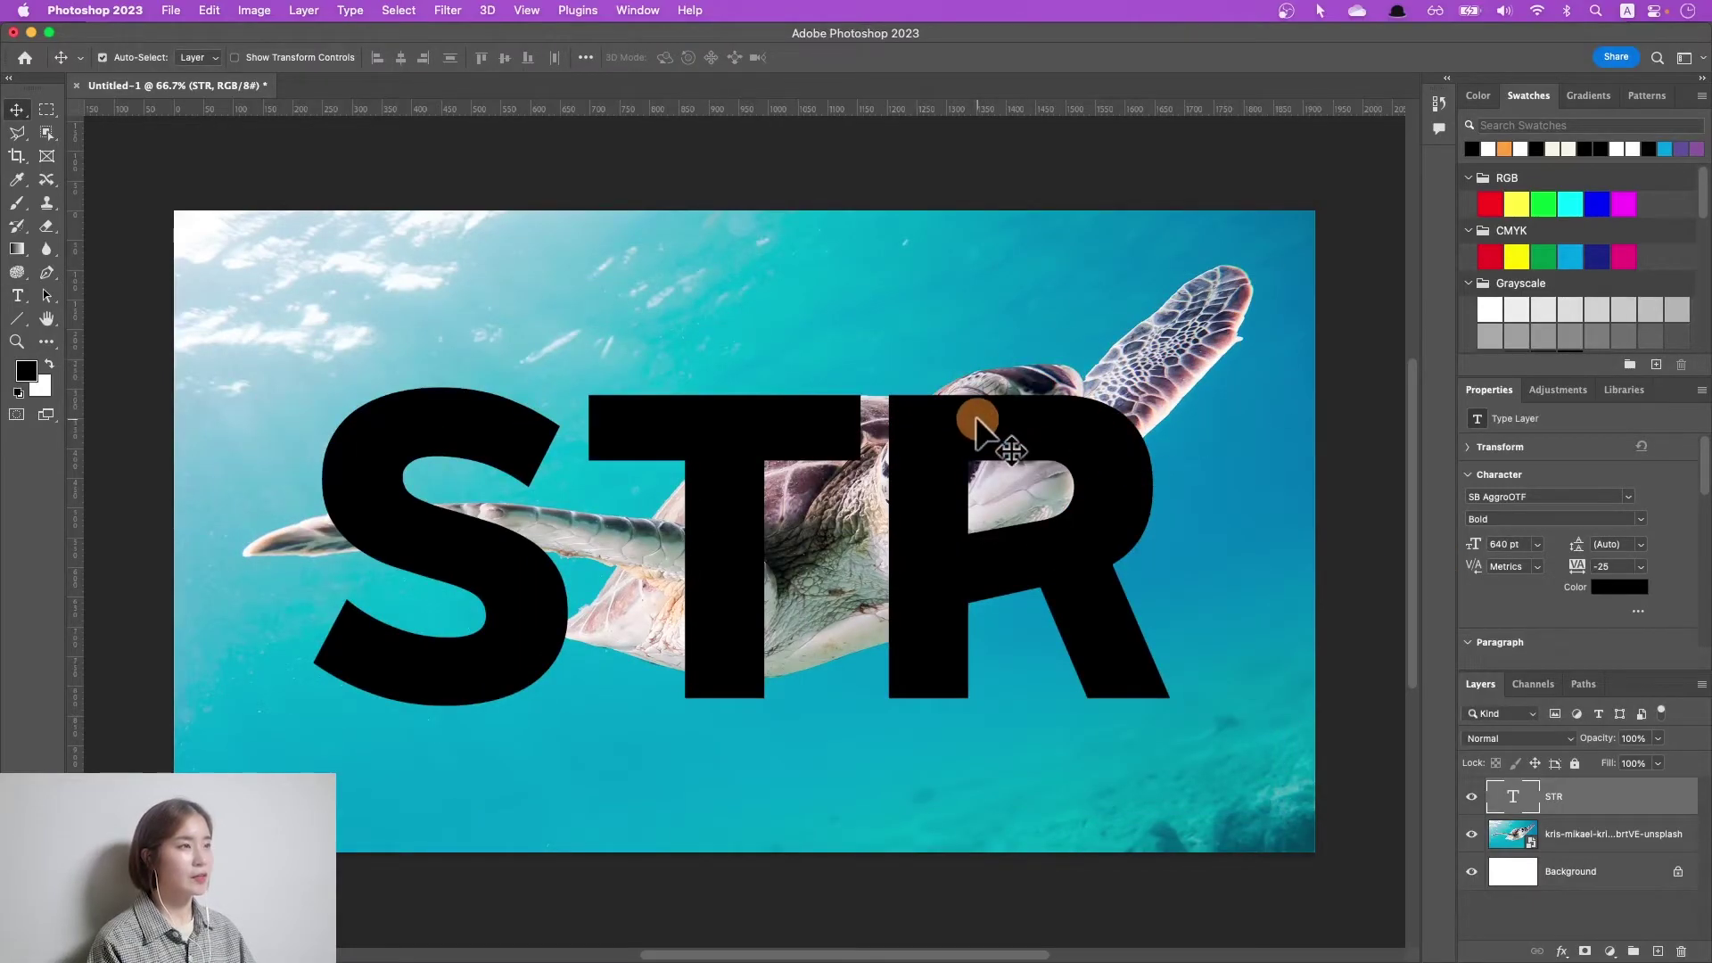
pyautogui.moveTo(945, 462); pyautogui.dragTo(945, 461)
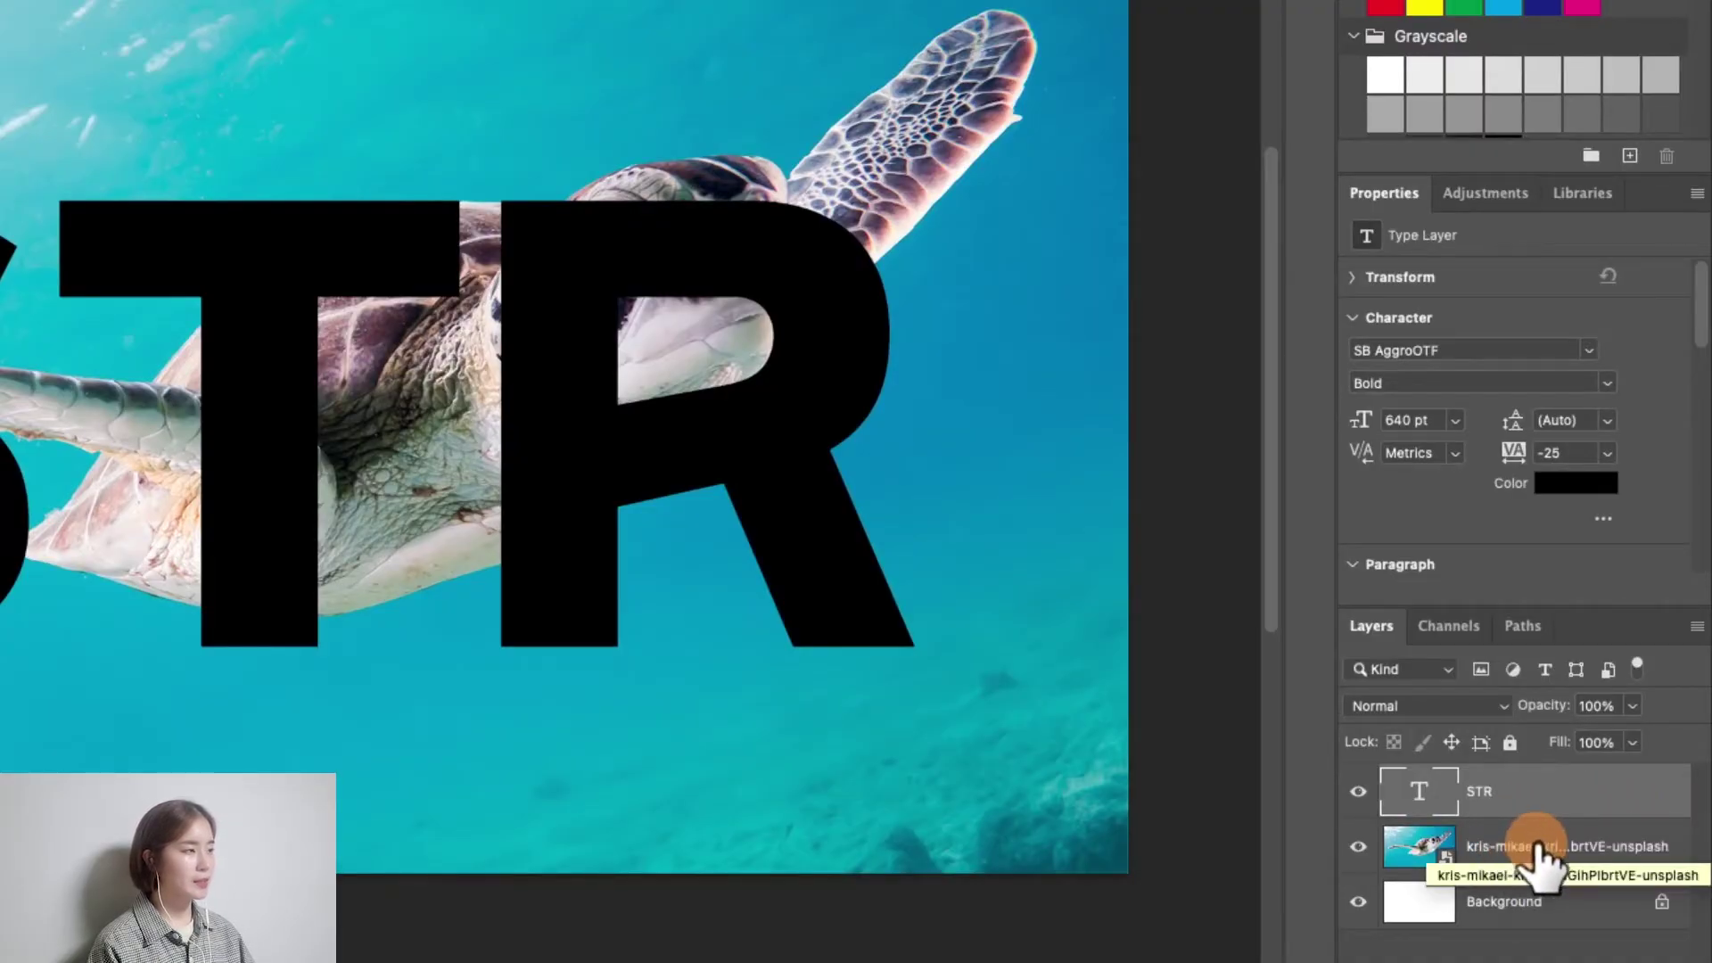
# Step: Move the turtle photo layer above STR and clip it into the letters
pyautogui.moveTo(1541, 847); pyautogui.dragTo(1529, 790)
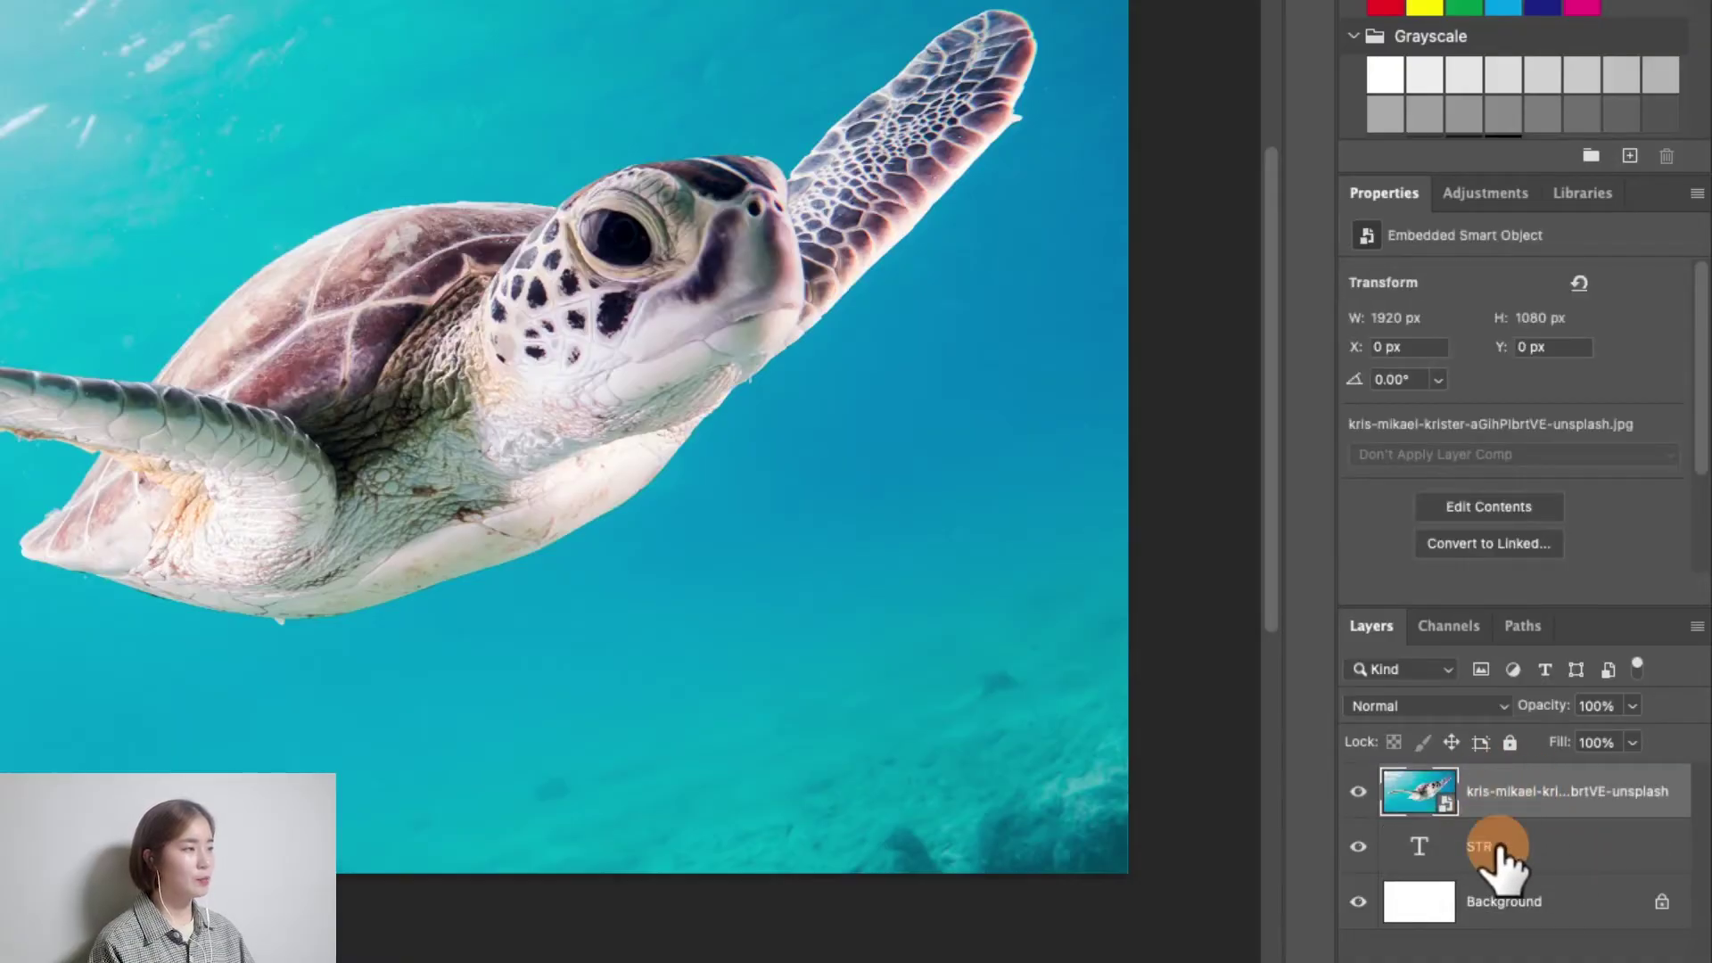
pyautogui.click(1500, 851)
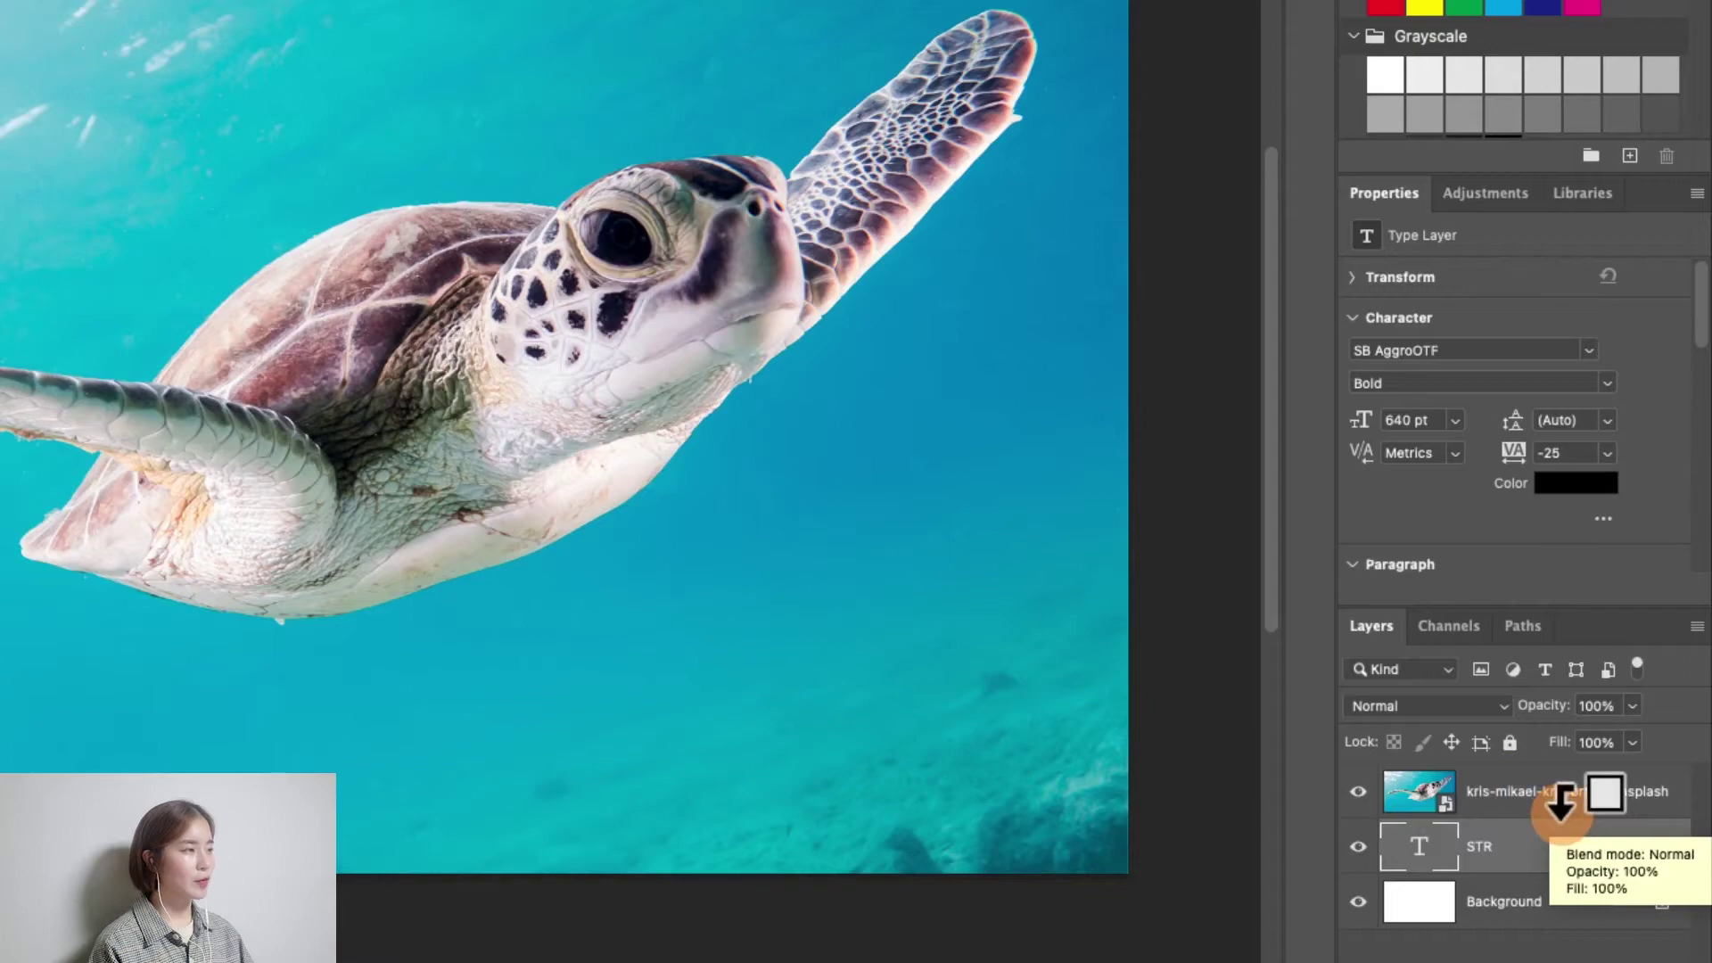
pyautogui.keyDown('alt'); pyautogui.click(1561, 807); pyautogui.keyUp('alt')
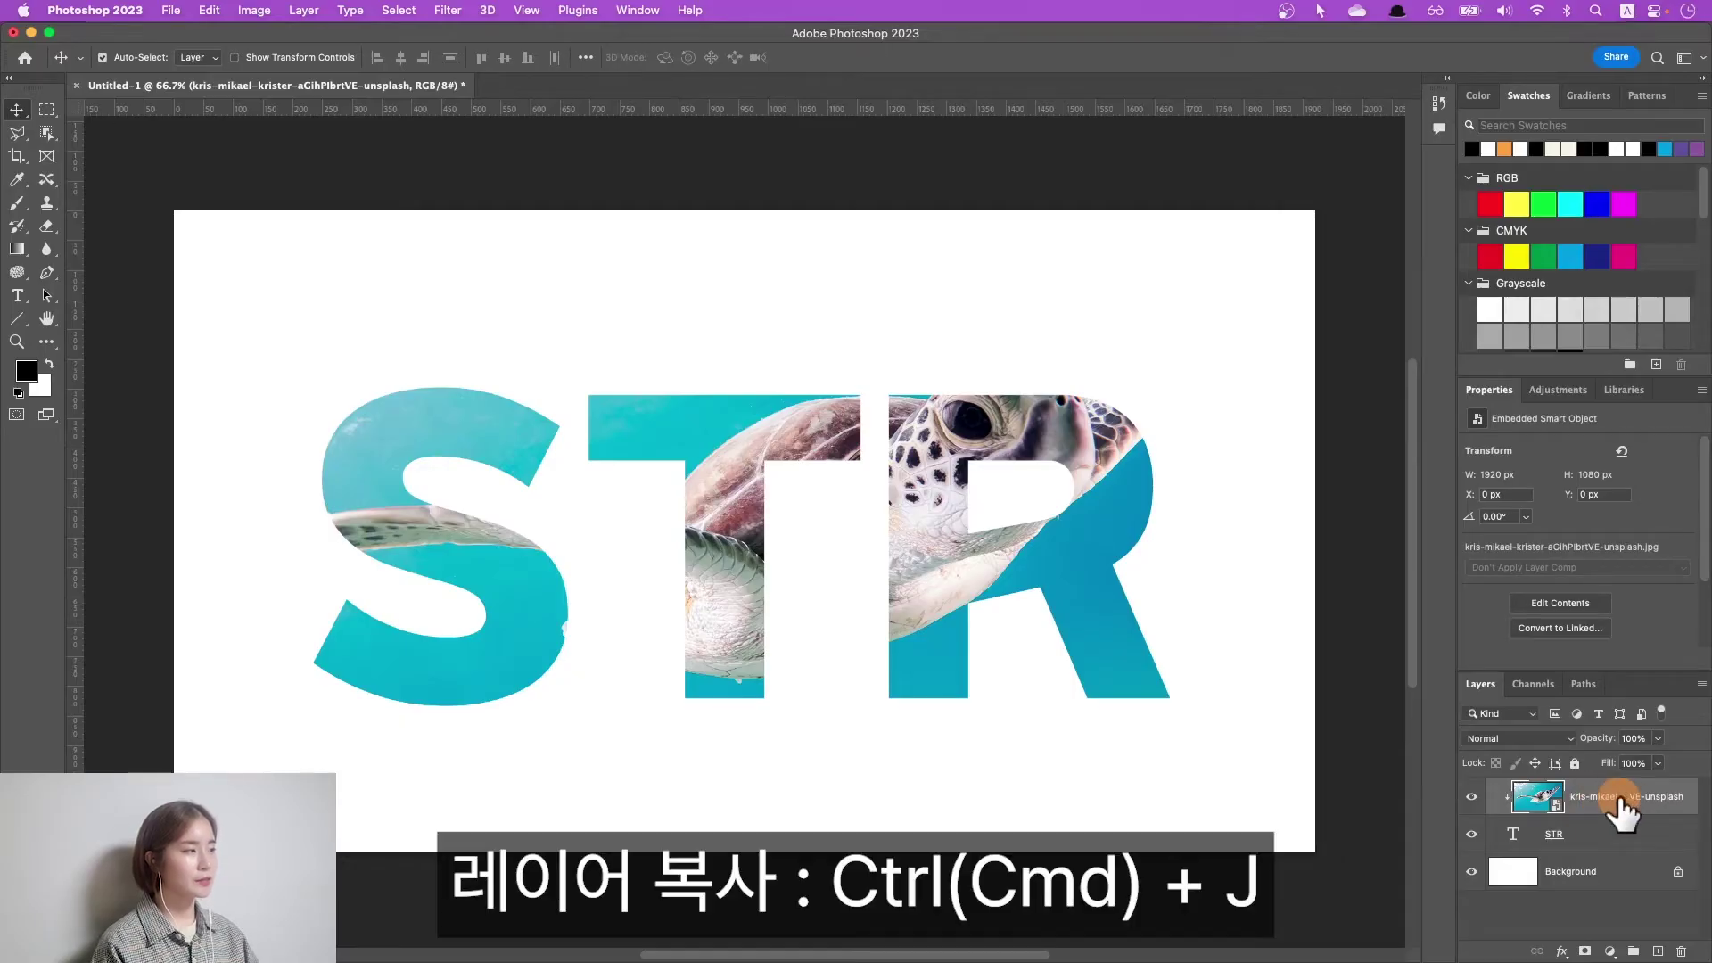
# Step: Duplicate the turtle layer, add a mask, and paint black with a 250 brush beside the head
pyautogui.press('super+j')
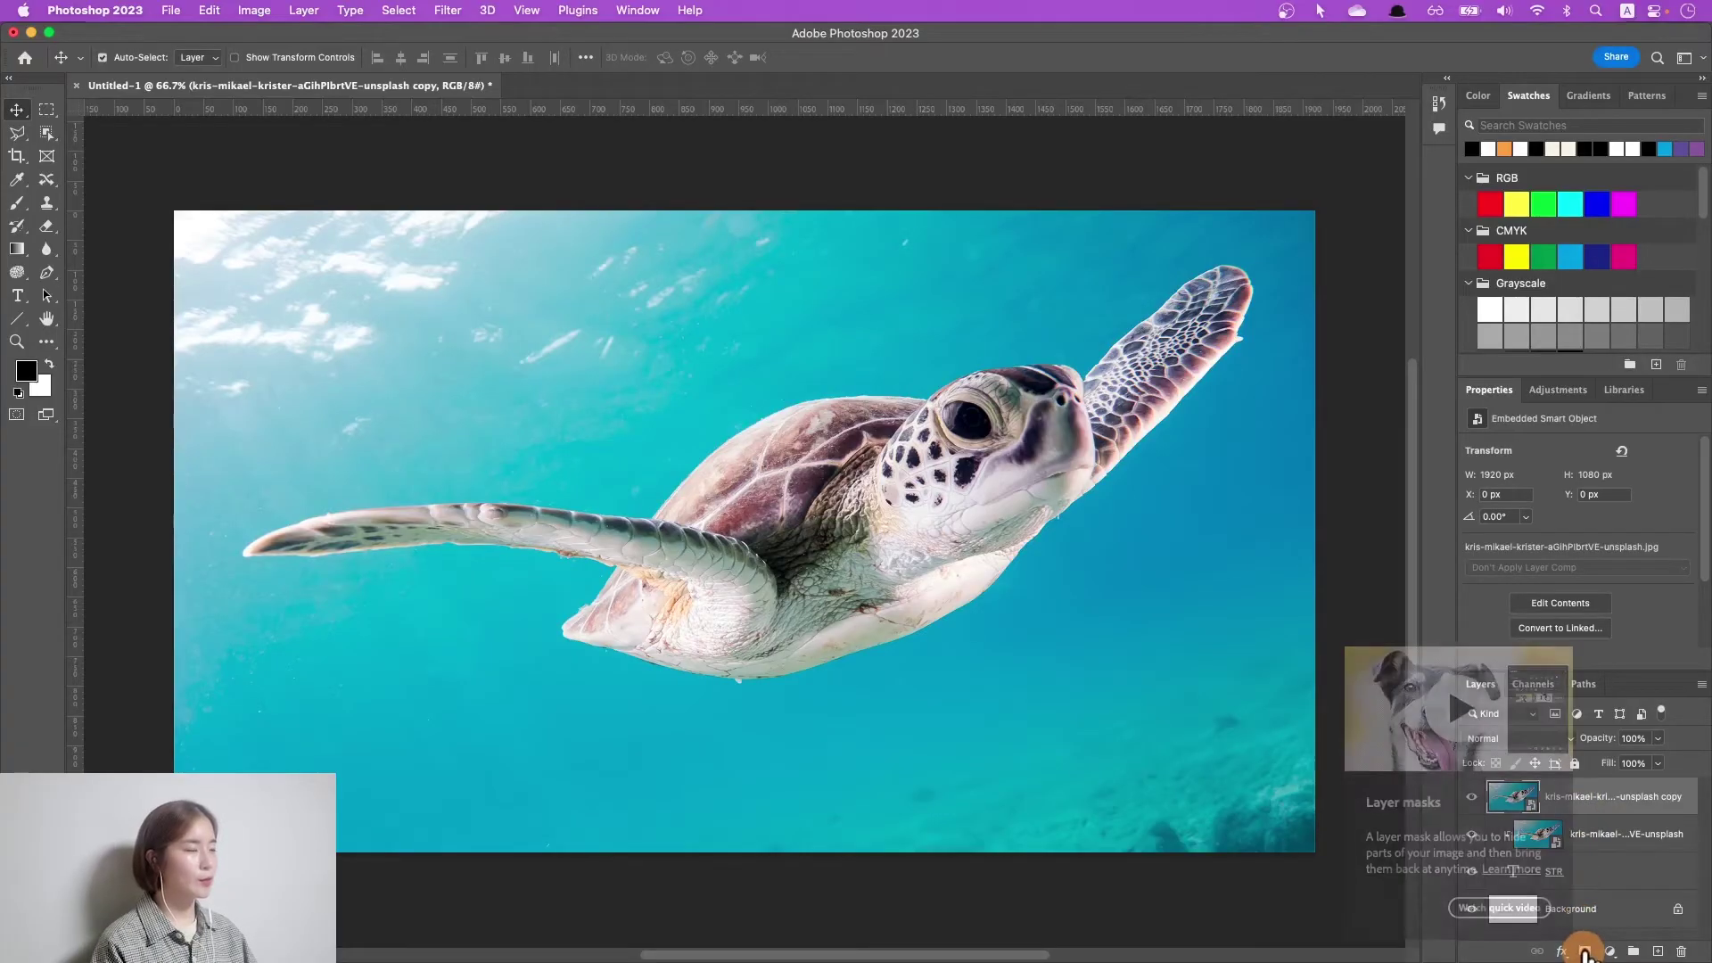
pyautogui.click(1584, 952)
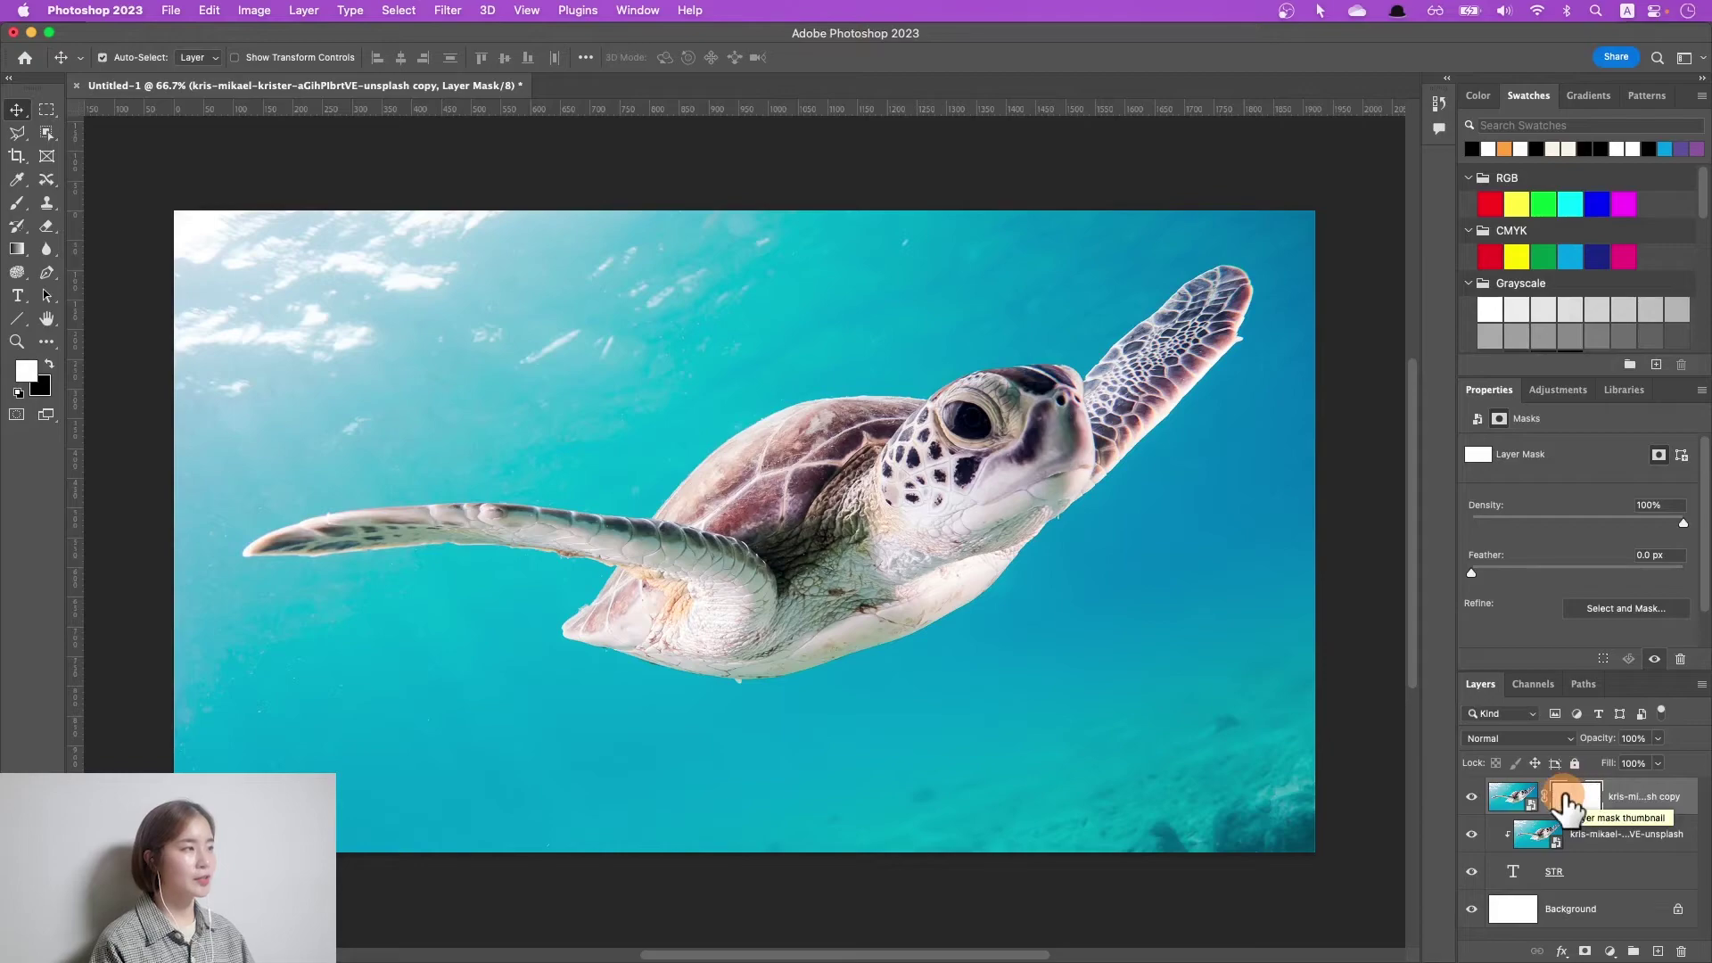
pyautogui.click(17, 203)
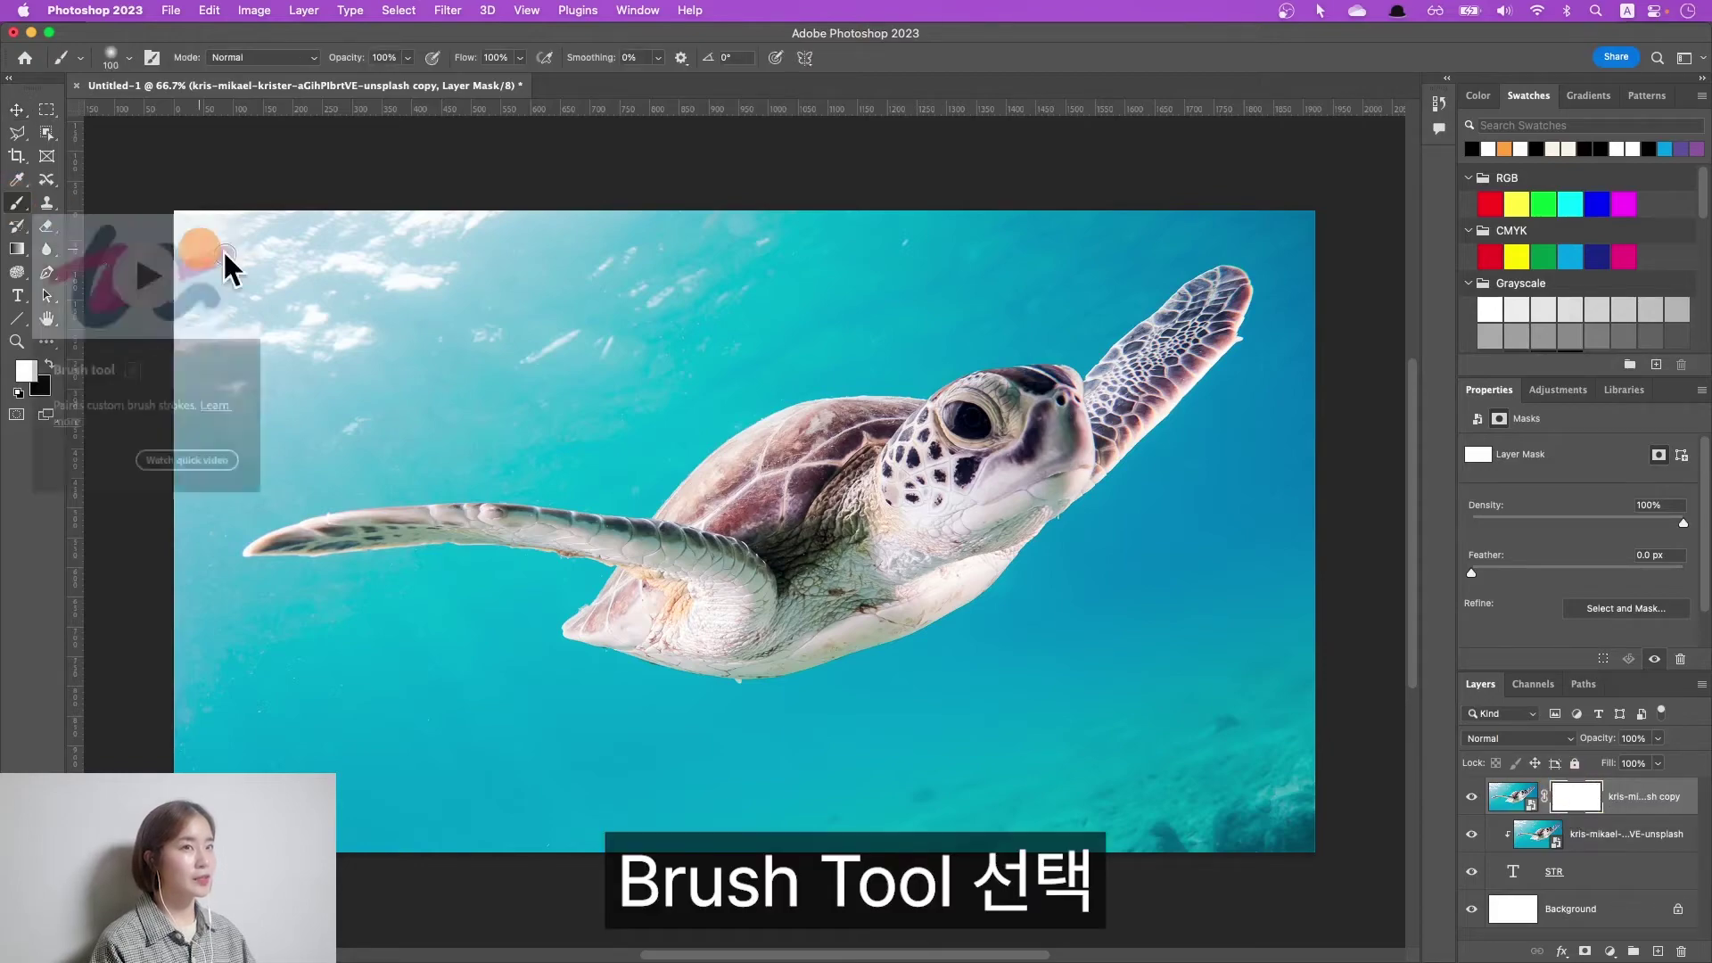
pyautogui.click(49, 363)
pyautogui.press(']')
pyautogui.press(']')
pyautogui.press(']')
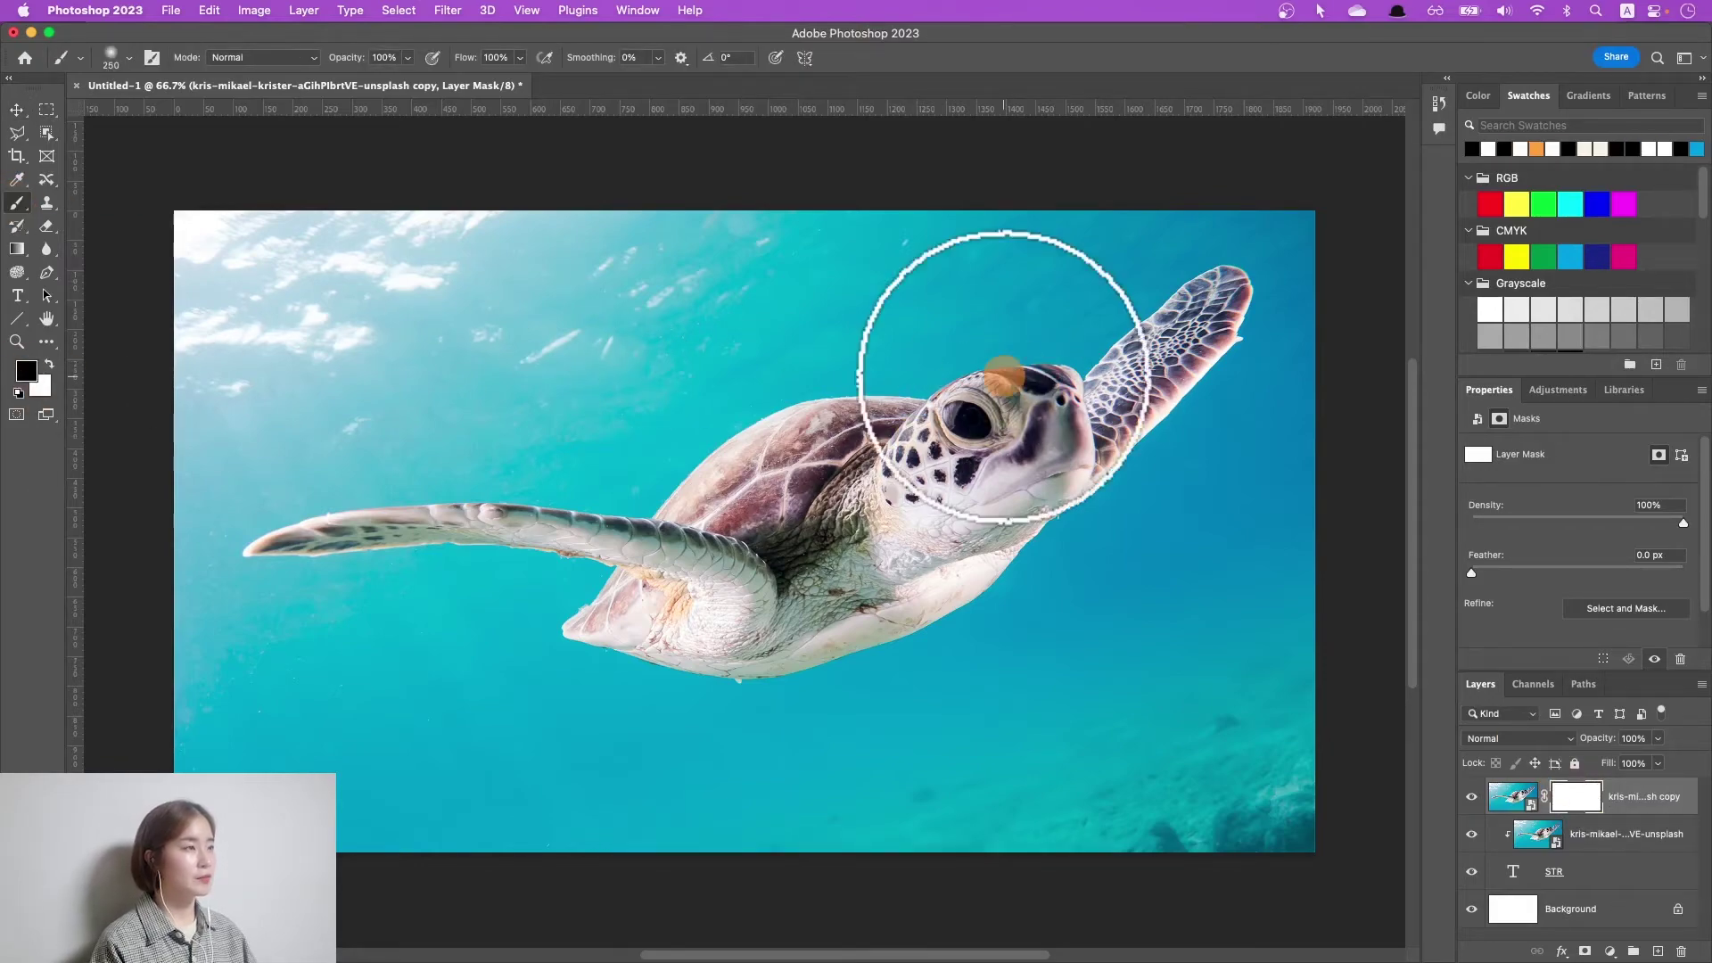
pyautogui.press(']')
pyautogui.press(']')
pyautogui.moveTo(946, 415)
pyautogui.mouseDown()
pyautogui.moveTo(1193, 336)
pyautogui.moveTo(1223, 401)
pyautogui.moveTo(909, 289)
pyautogui.moveTo(940, 268)
pyautogui.moveTo(1127, 329)
pyautogui.moveTo(1239, 417)
pyautogui.moveTo(1269, 481)
pyautogui.mouseUp()
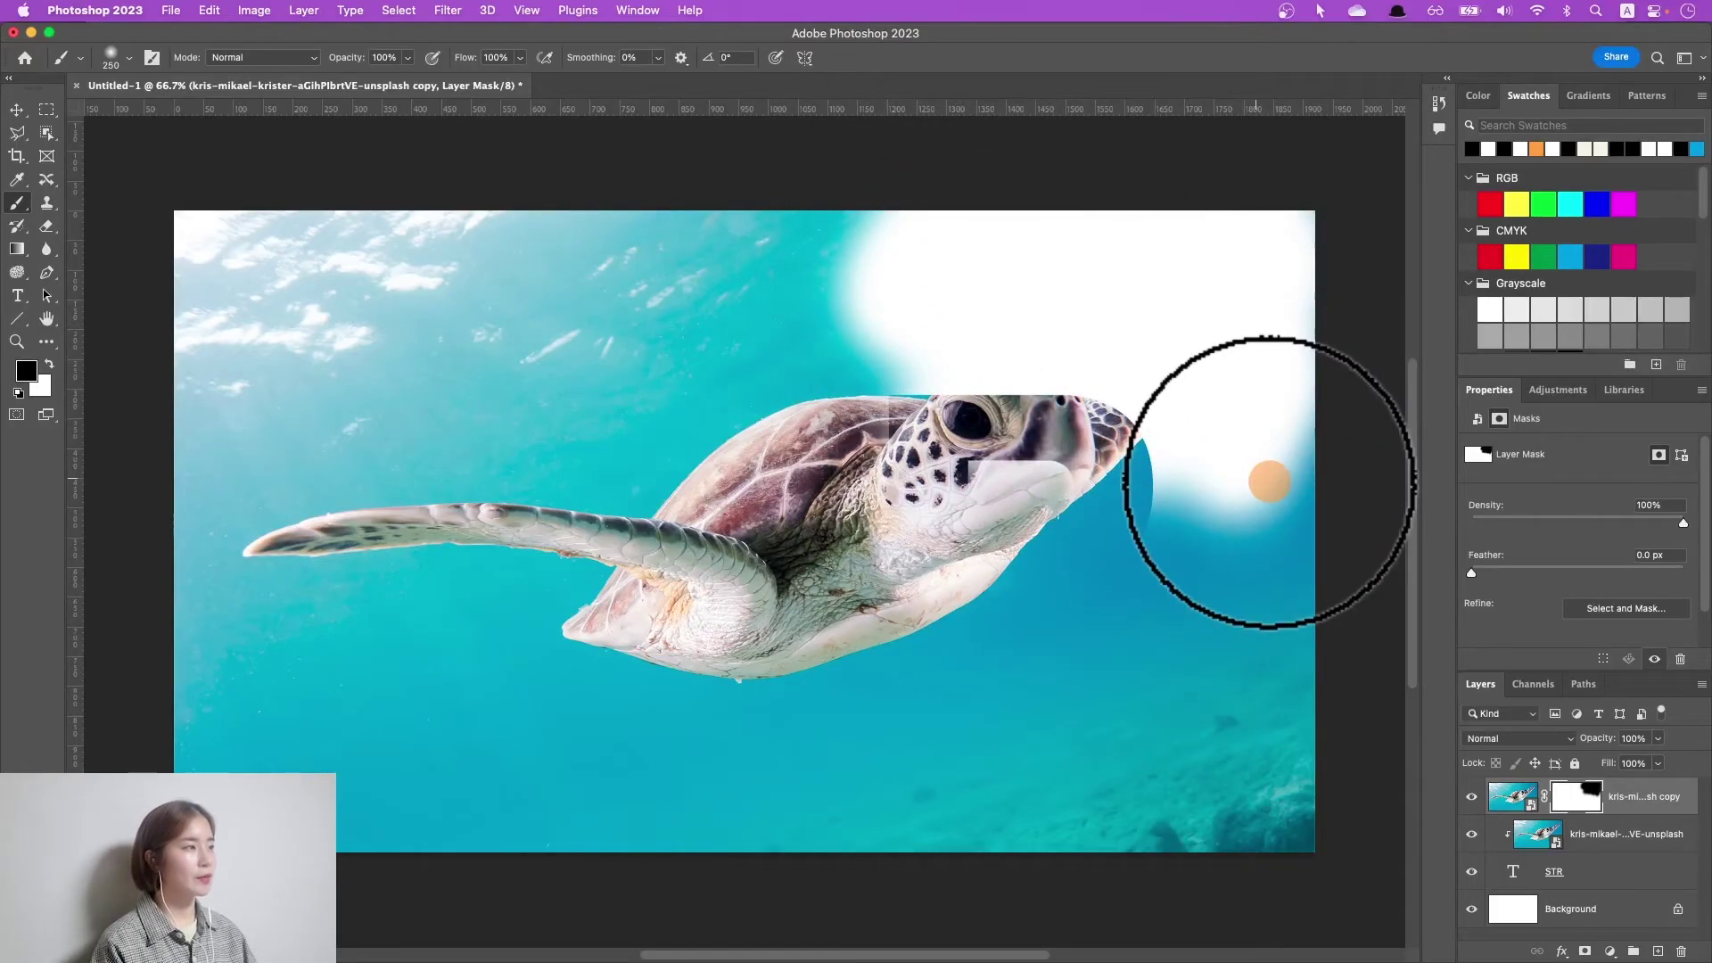
# Step: Paint more on the copy's mask around the head, then discard the mask
pyautogui.click(1583, 790)
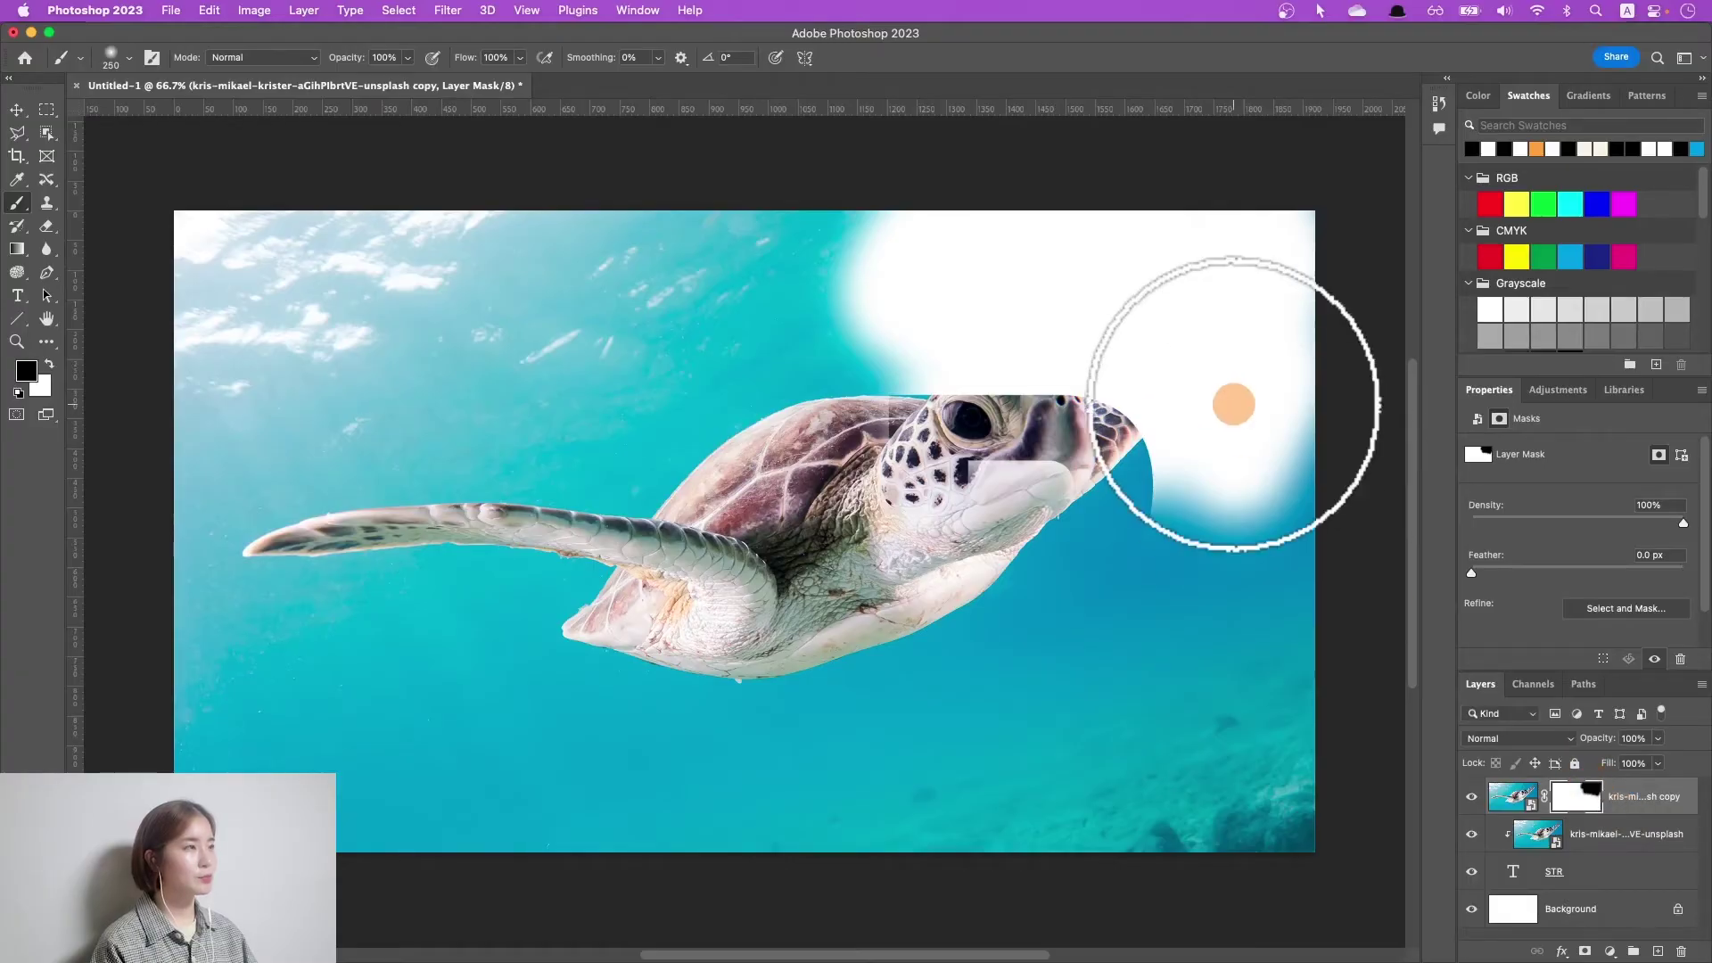
pyautogui.click(49, 364)
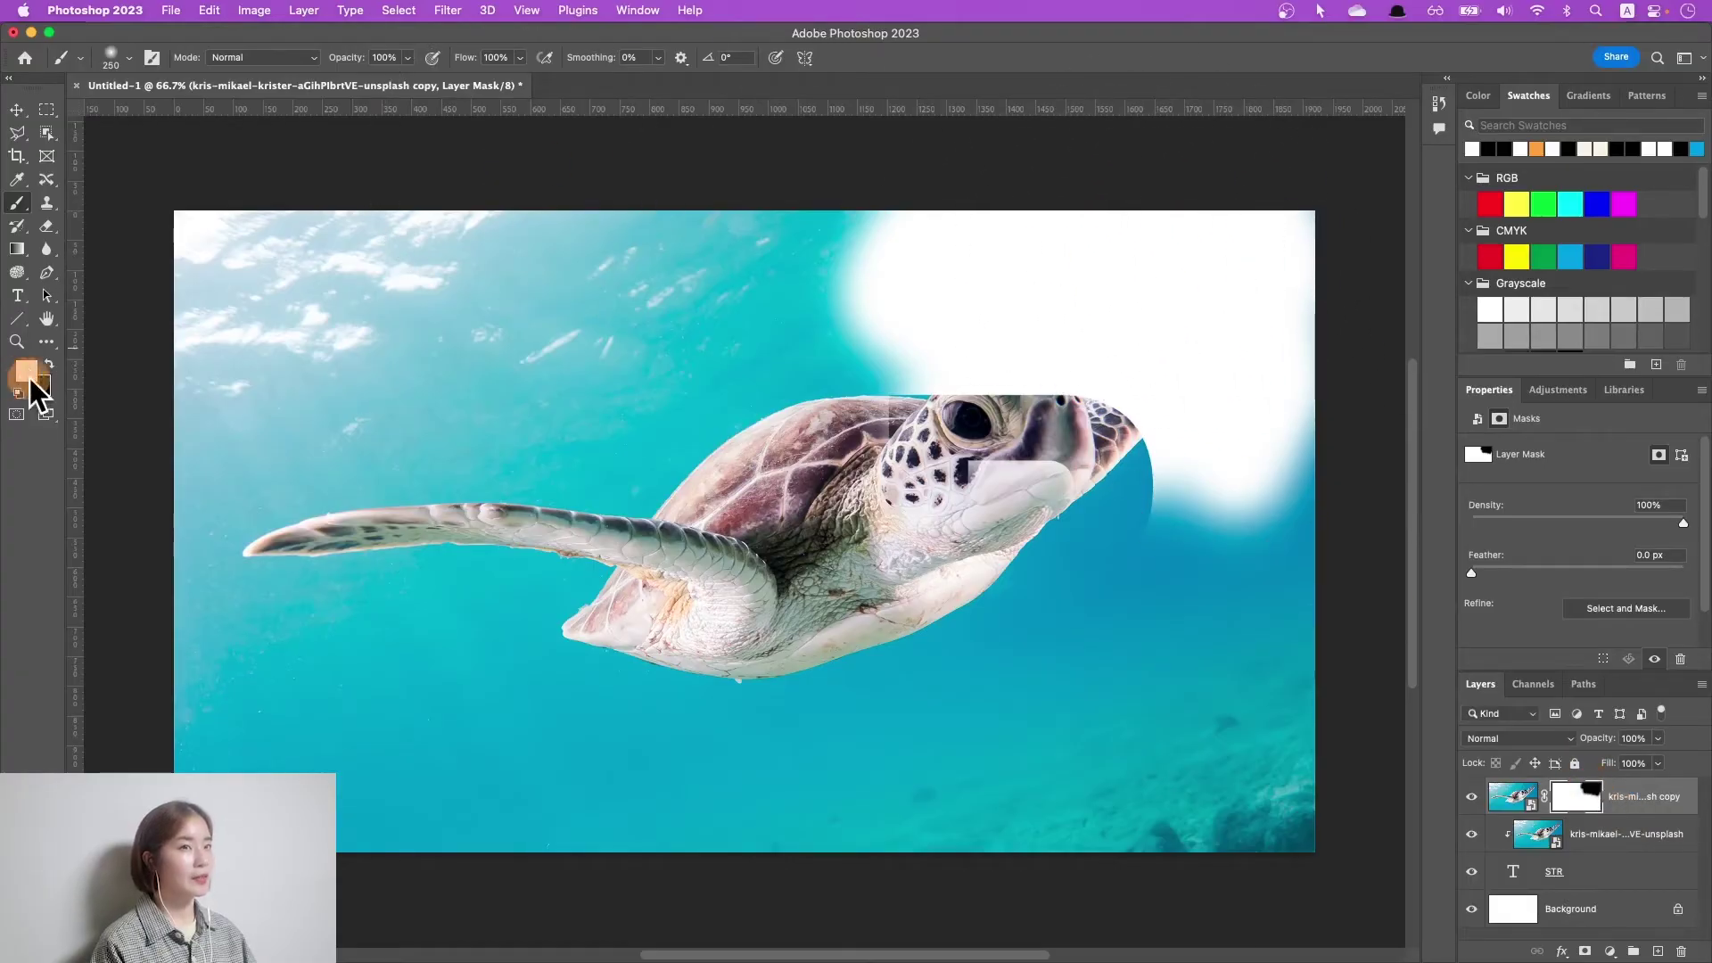
pyautogui.moveTo(792, 214)
pyautogui.mouseDown()
pyautogui.moveTo(804, 294)
pyautogui.moveTo(1097, 336)
pyautogui.moveTo(1045, 266)
pyautogui.mouseUp()
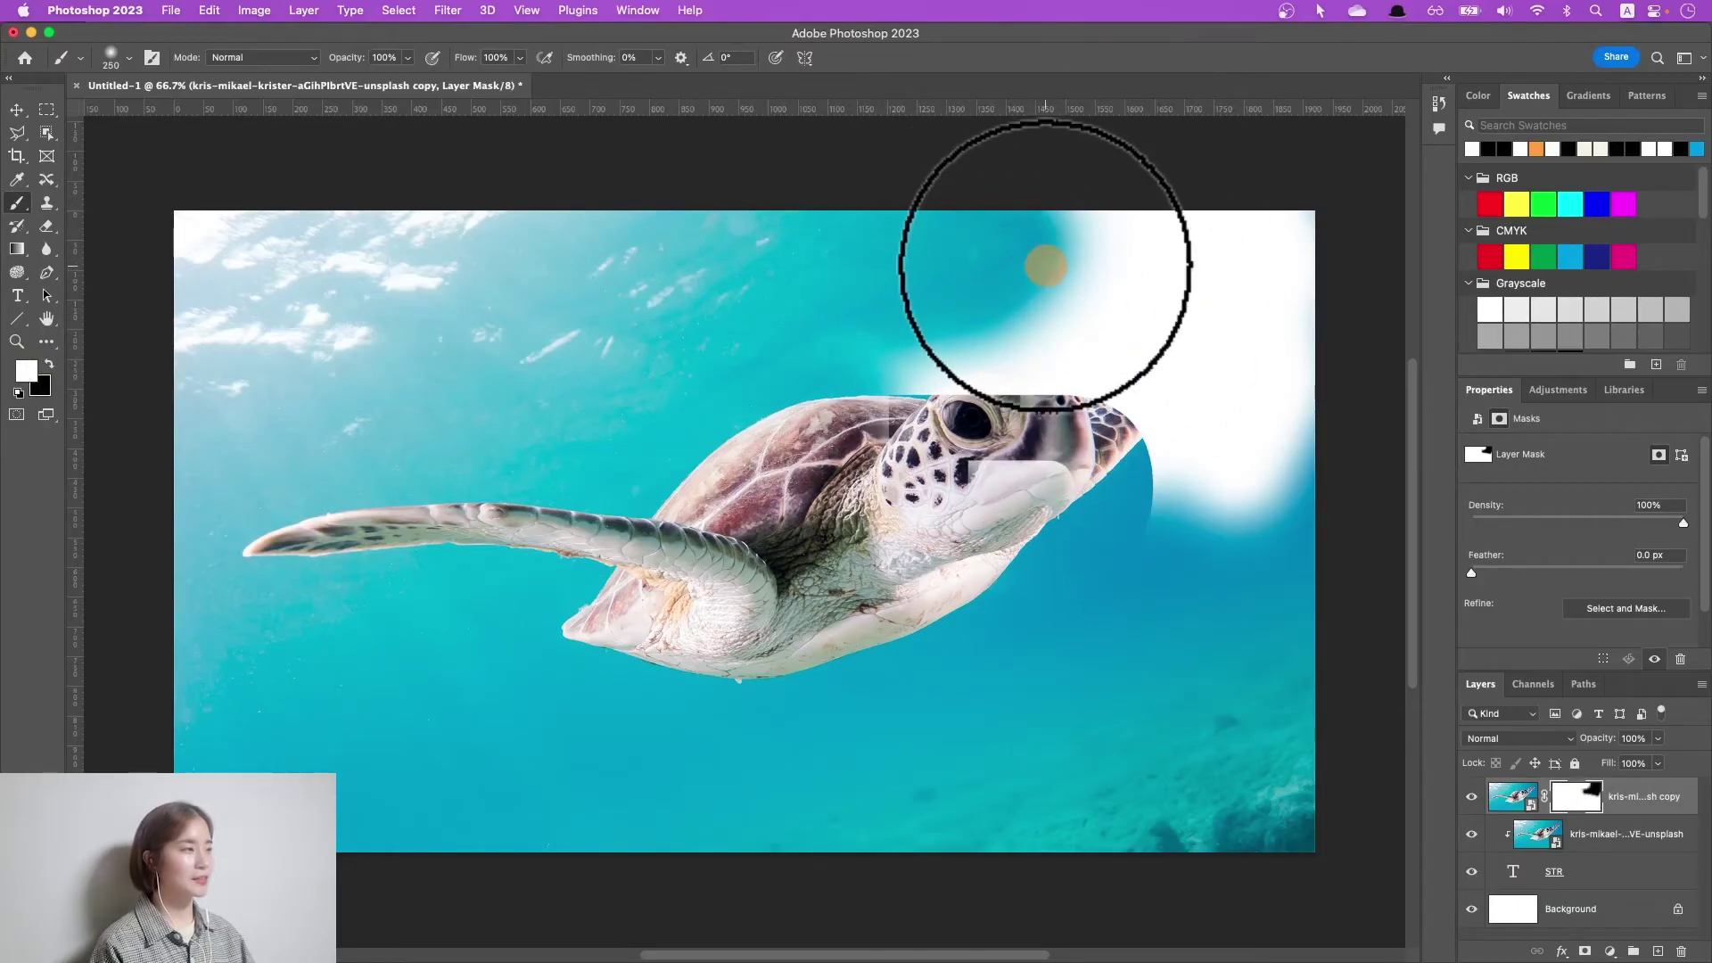
pyautogui.click(1577, 799)
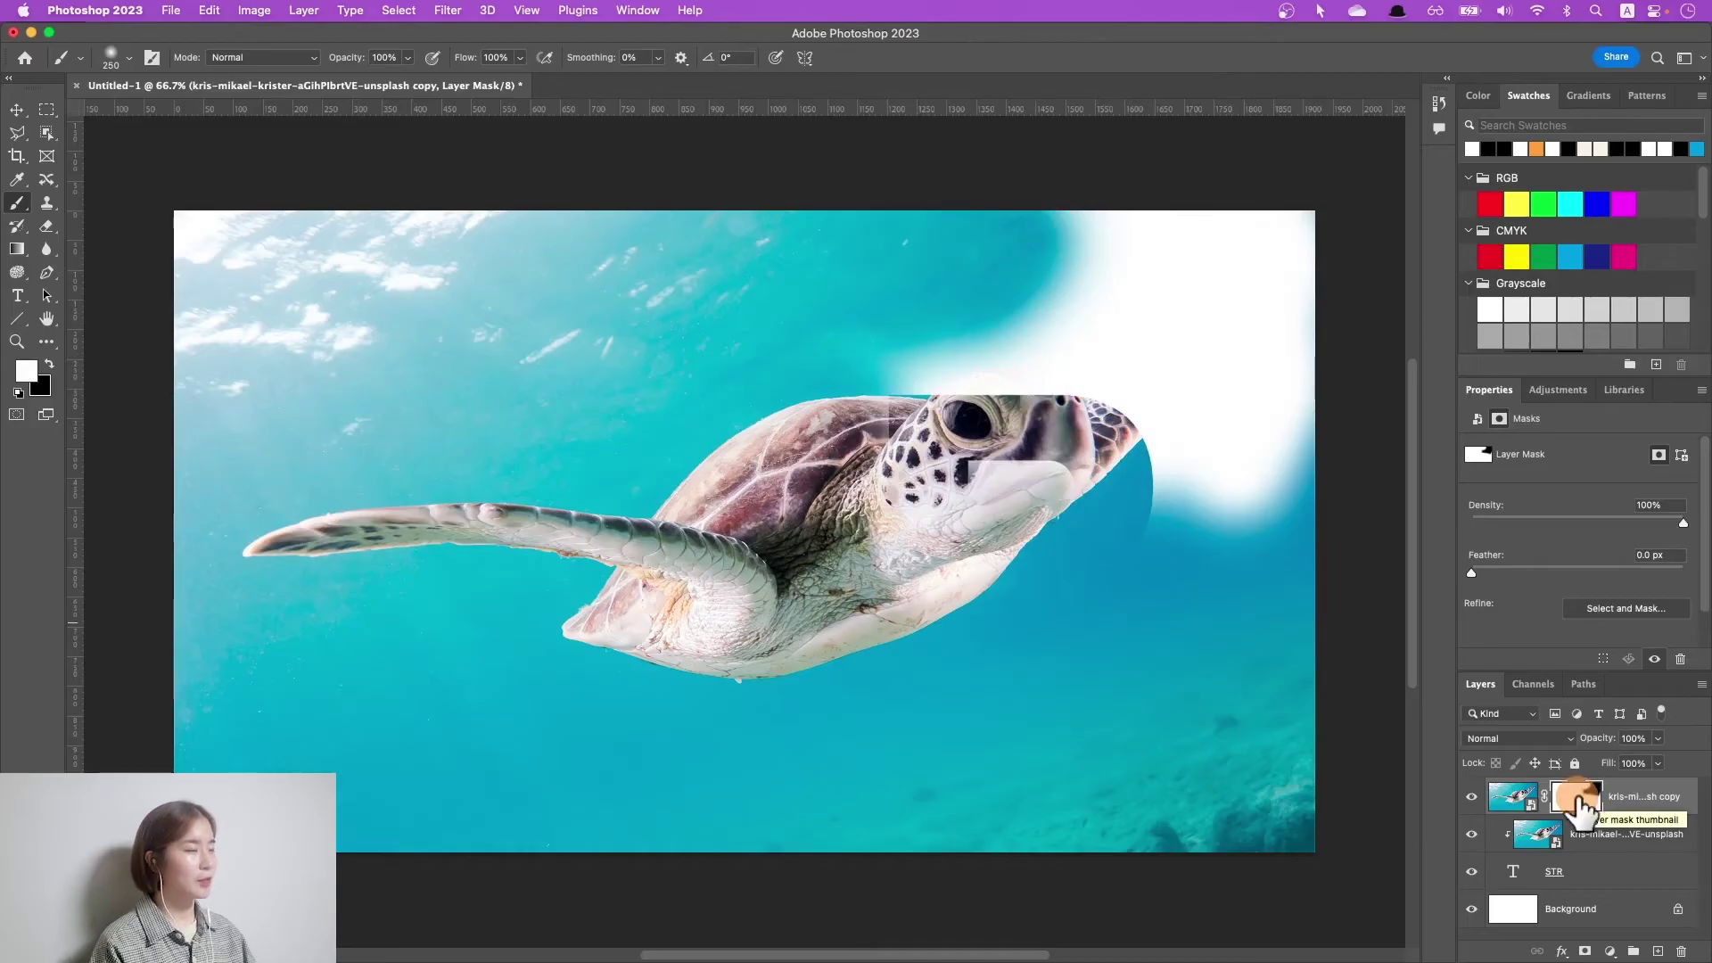
pyautogui.moveTo(1012, 344)
pyautogui.mouseDown()
pyautogui.moveTo(1097, 348)
pyautogui.moveTo(1125, 432)
pyautogui.mouseUp()
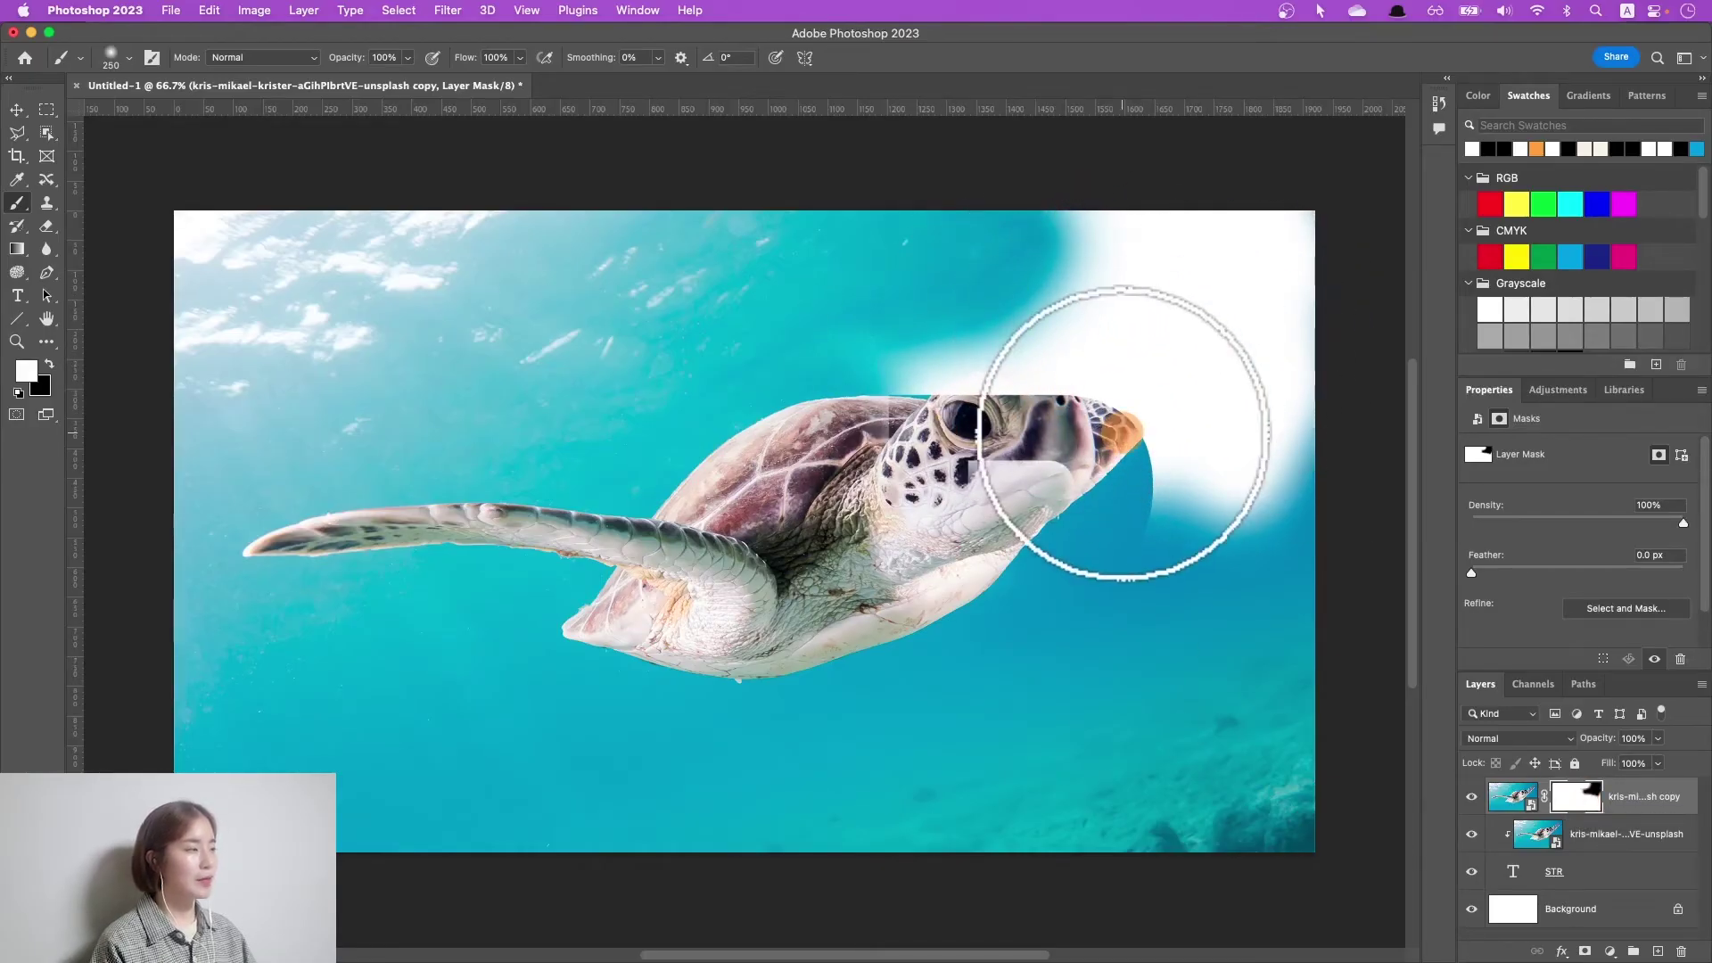
pyautogui.moveTo(1125, 433)
pyautogui.mouseDown()
pyautogui.moveTo(1097, 313)
pyautogui.moveTo(726, 447)
pyautogui.moveTo(1178, 624)
pyautogui.moveTo(1186, 846)
pyautogui.moveTo(1261, 722)
pyautogui.moveTo(1200, 471)
pyautogui.moveTo(1273, 490)
pyautogui.moveTo(1112, 592)
pyautogui.moveTo(1227, 753)
pyautogui.mouseUp()
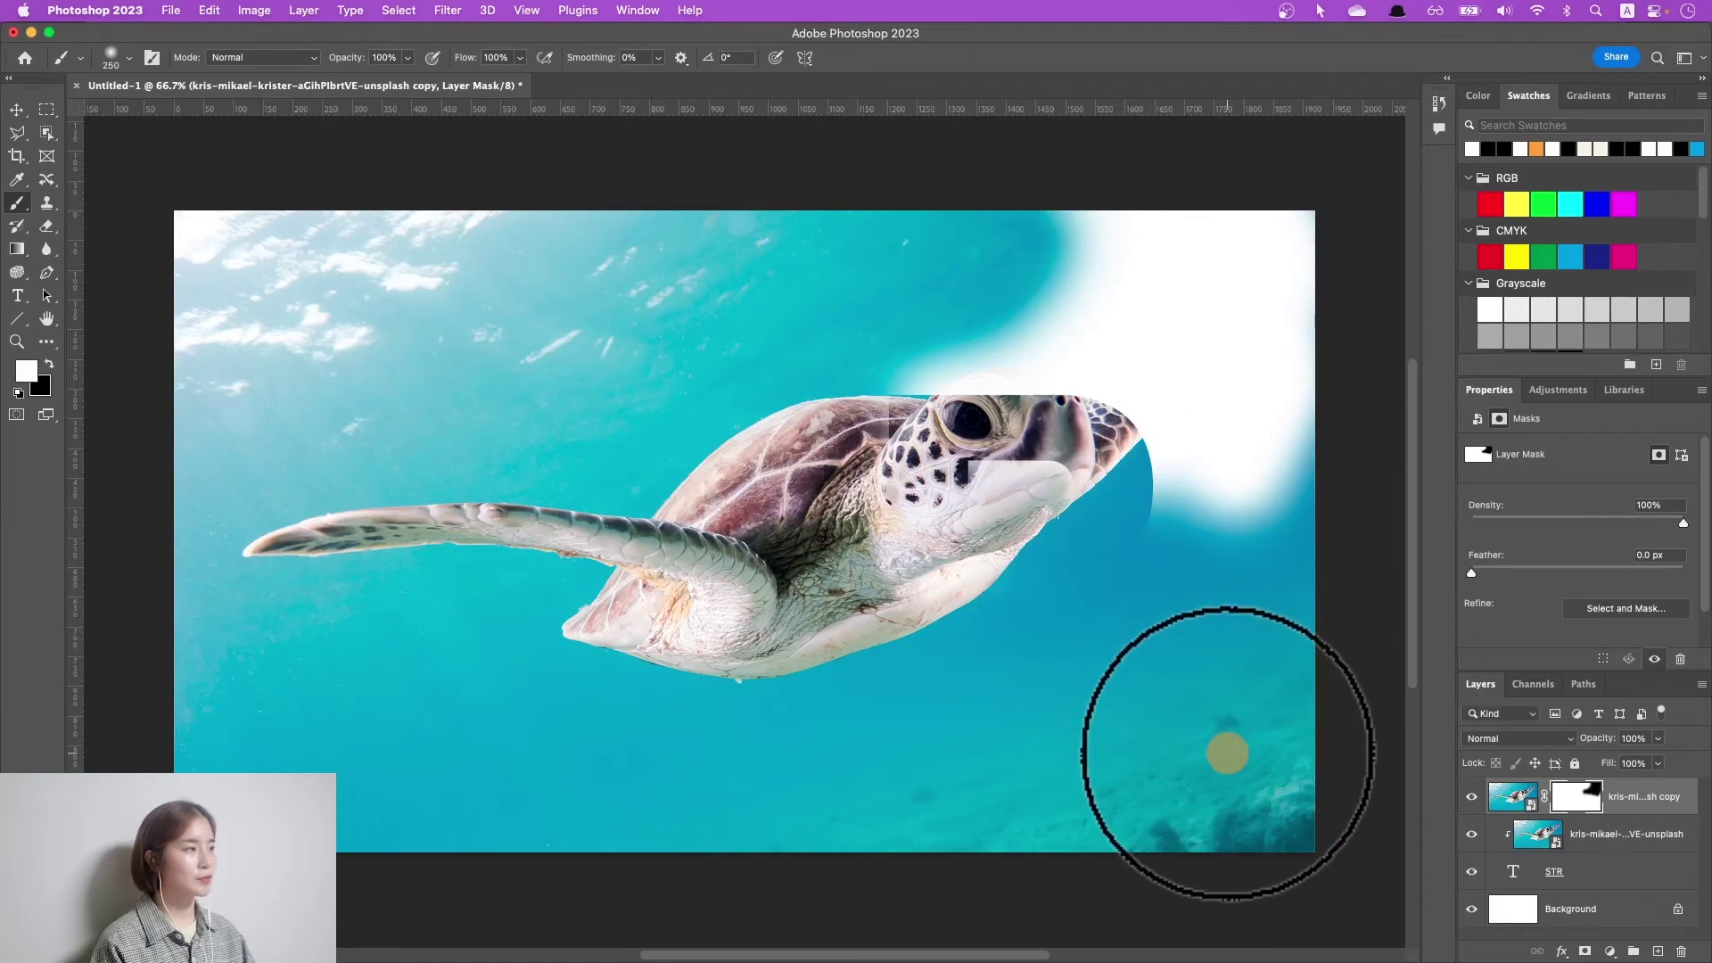
pyautogui.moveTo(1577, 797); pyautogui.dragTo(1680, 949)
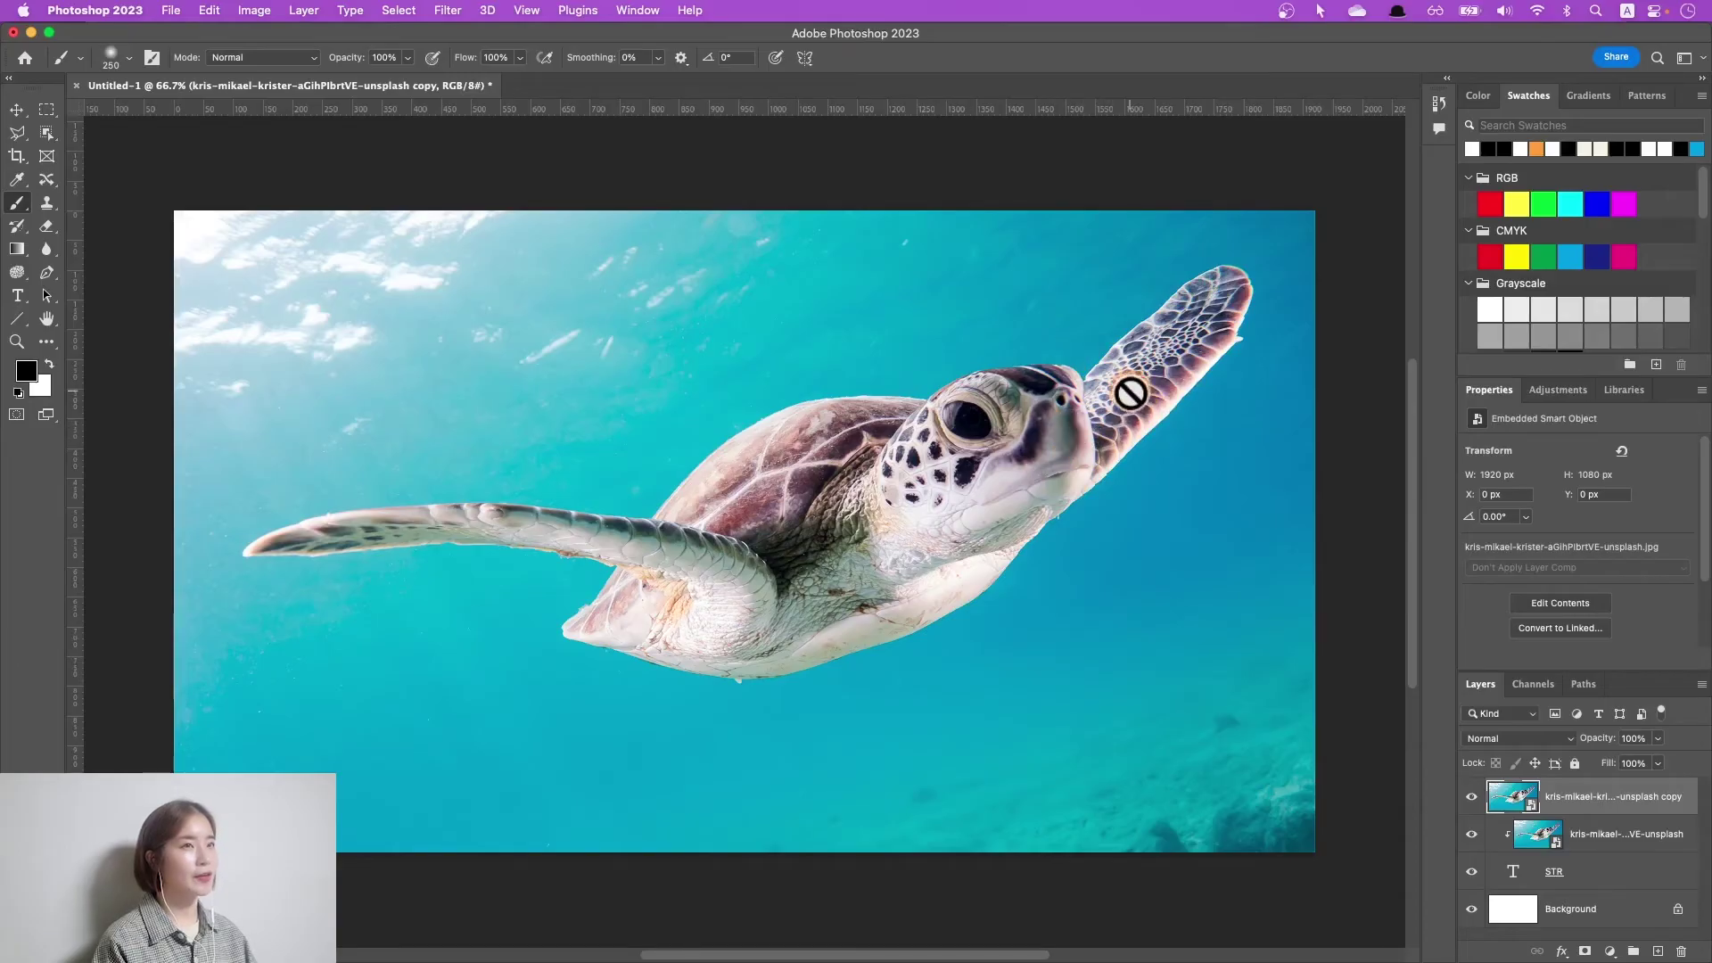
# Step: Select the turtle with Object Selection and hide the top copy layer
pyautogui.click(45, 136)
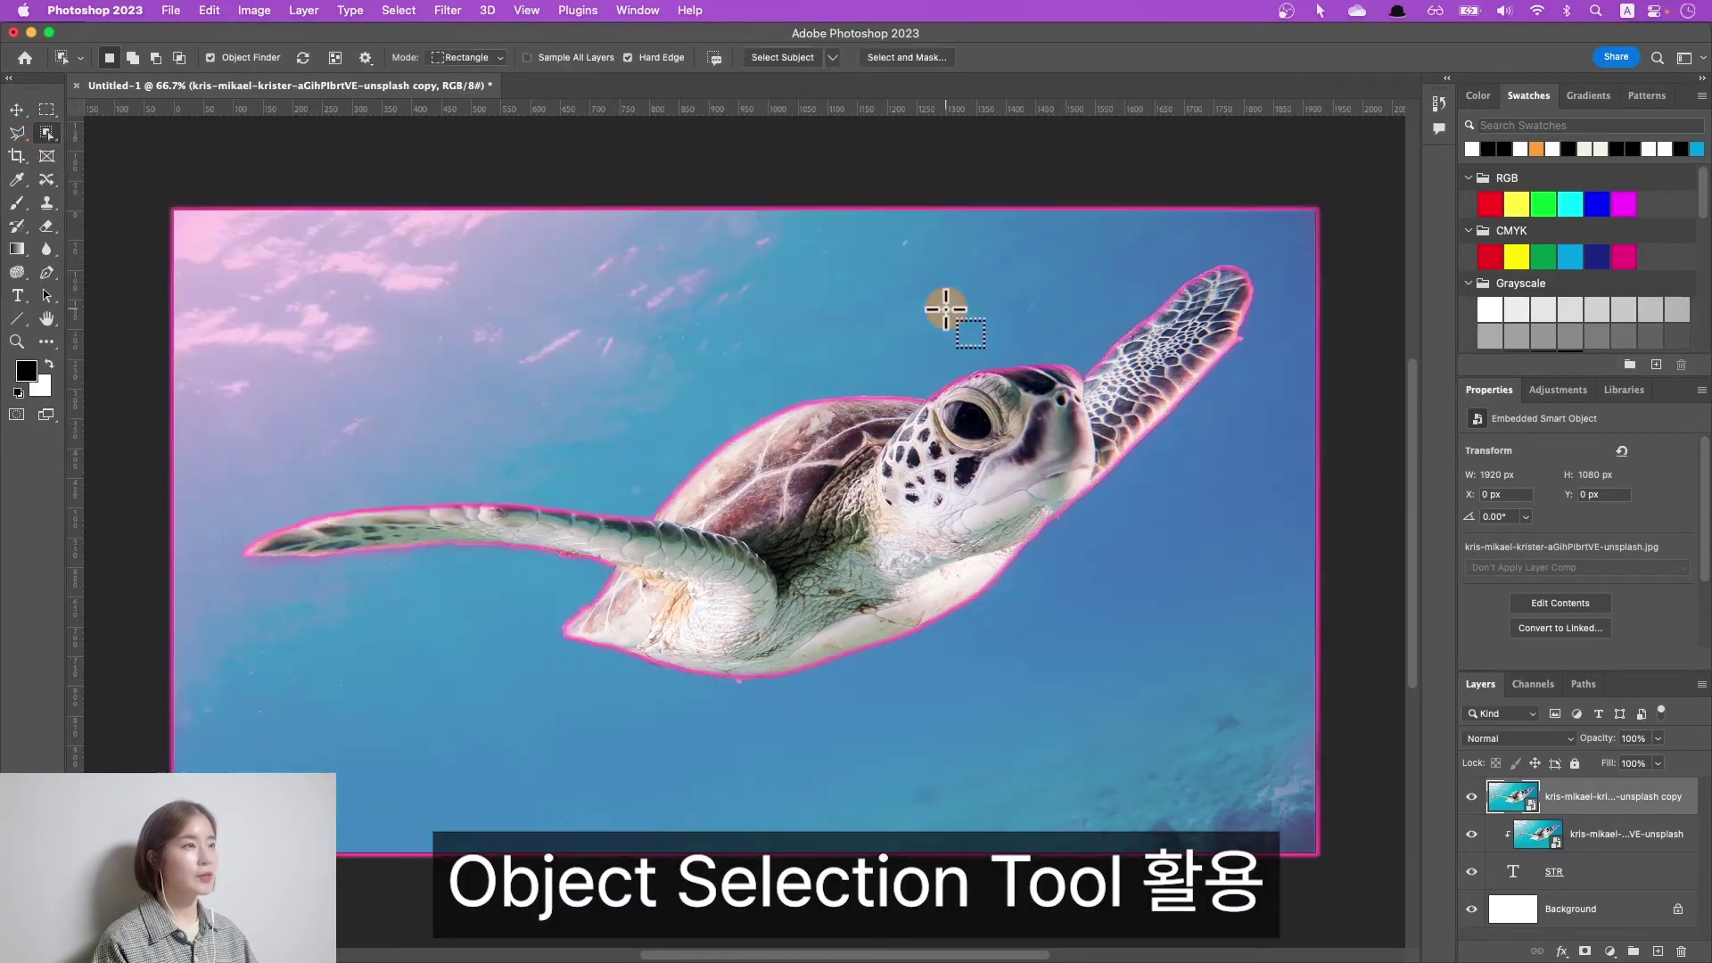
pyautogui.click(1026, 396)
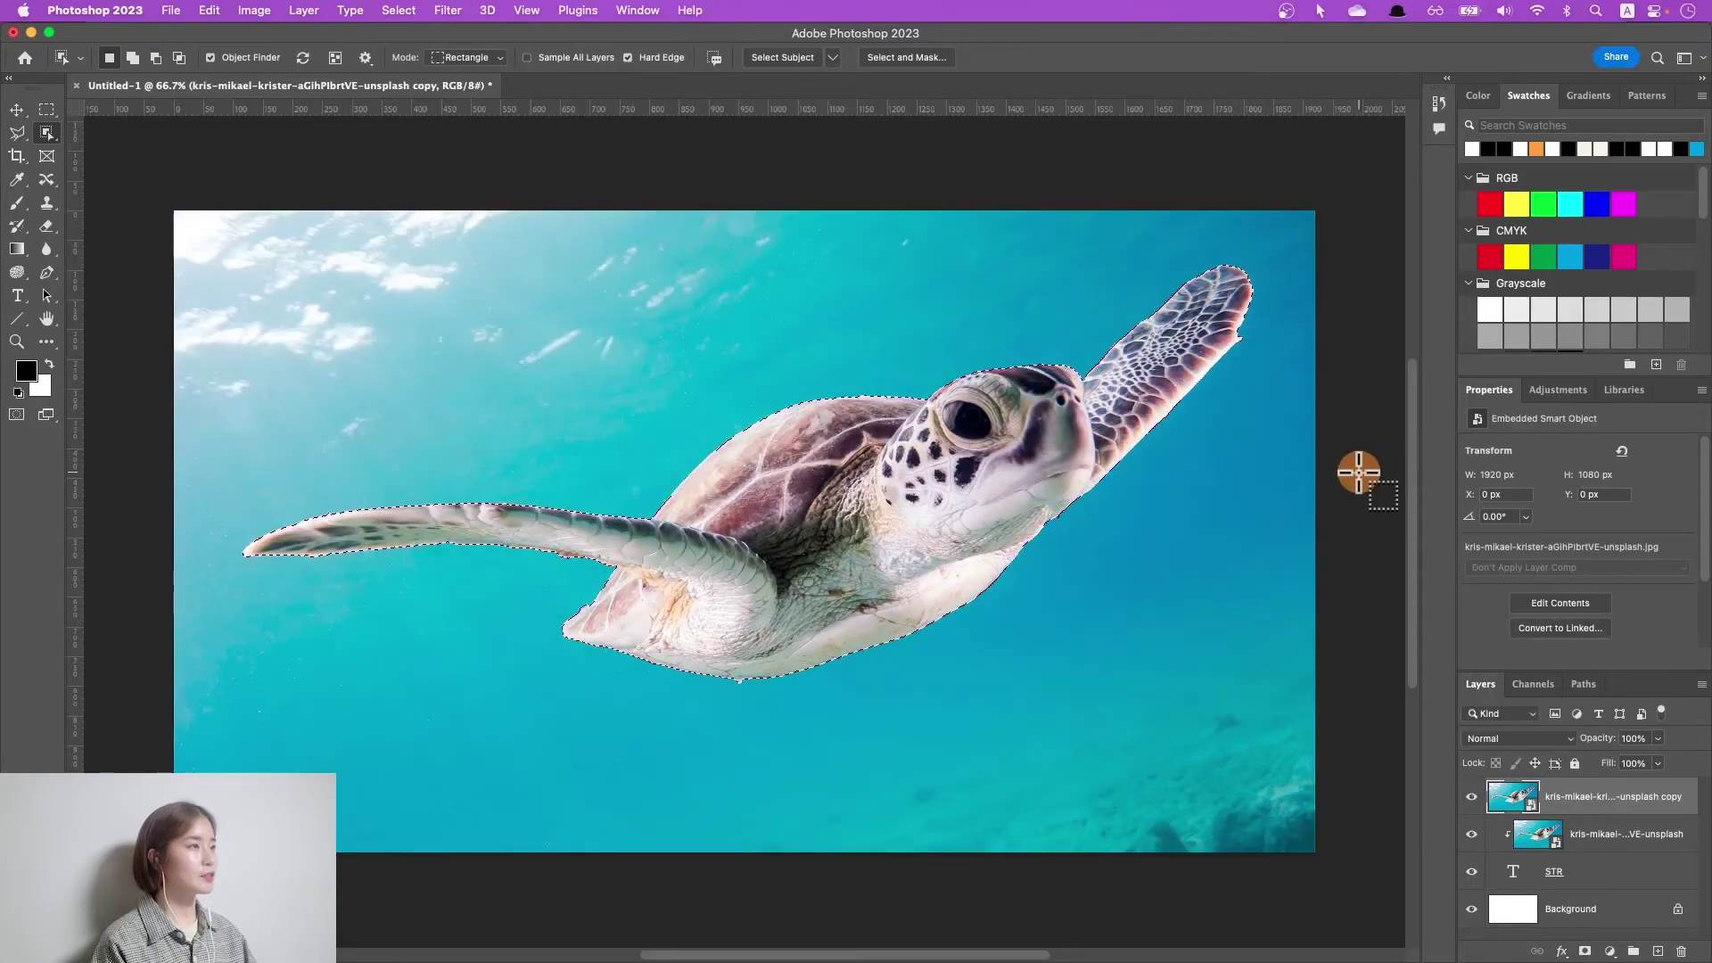
pyautogui.click(1471, 796)
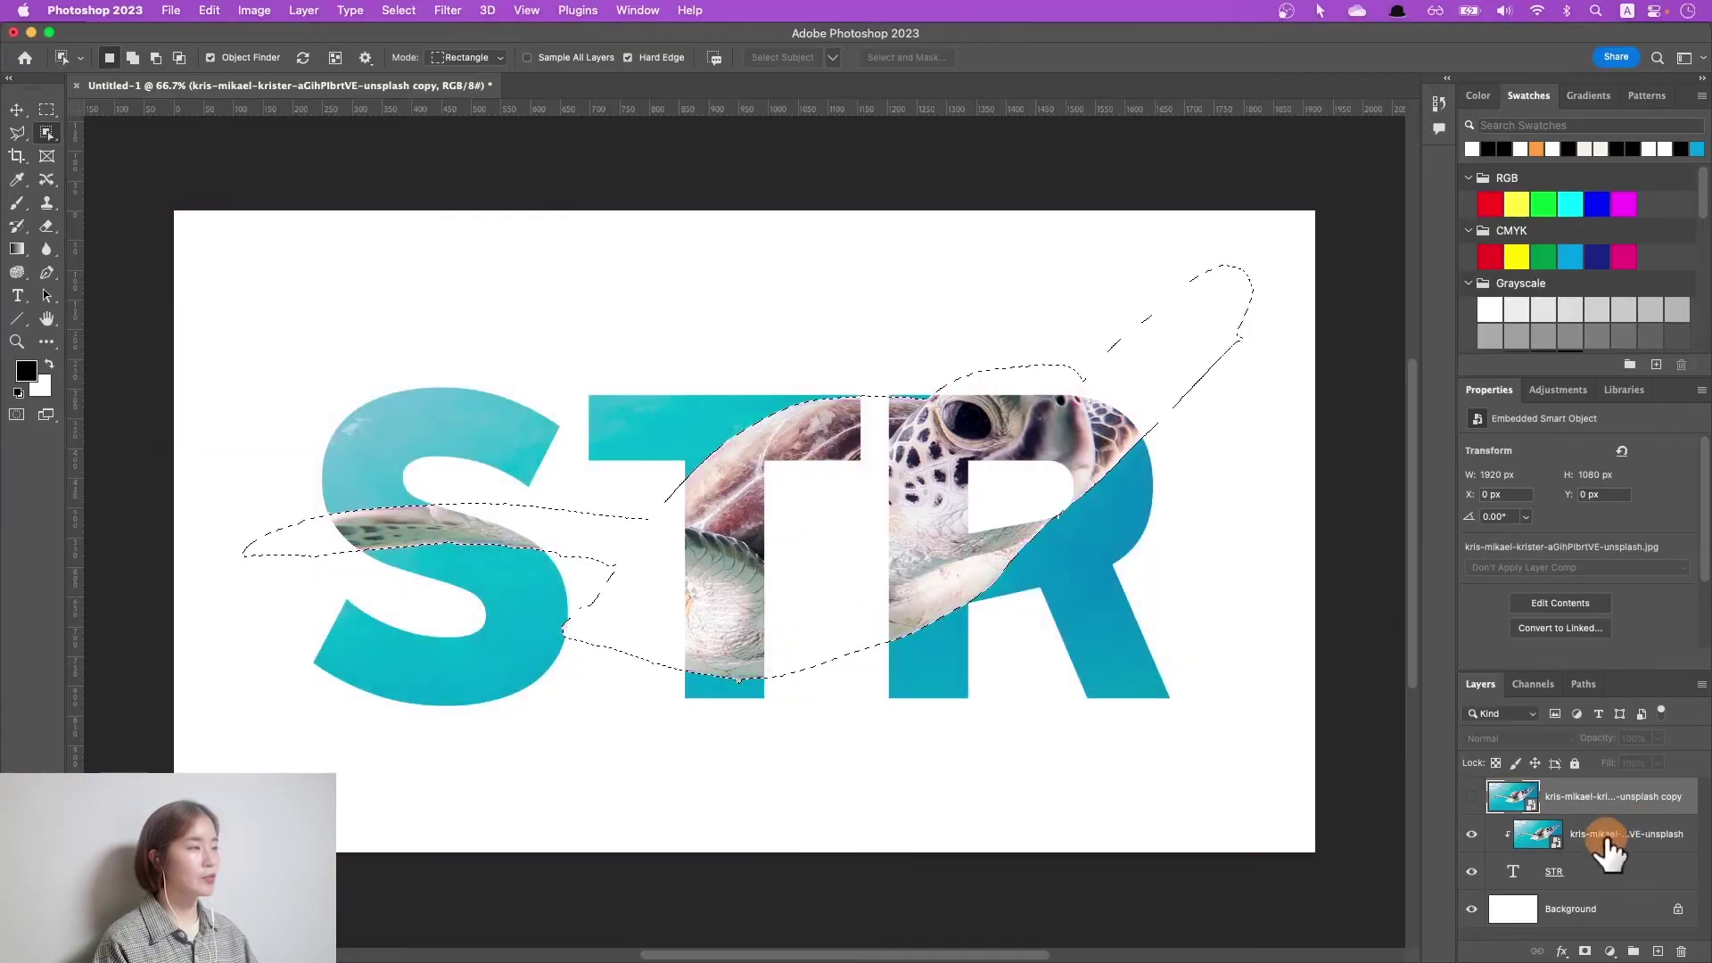
pyautogui.click(1471, 797)
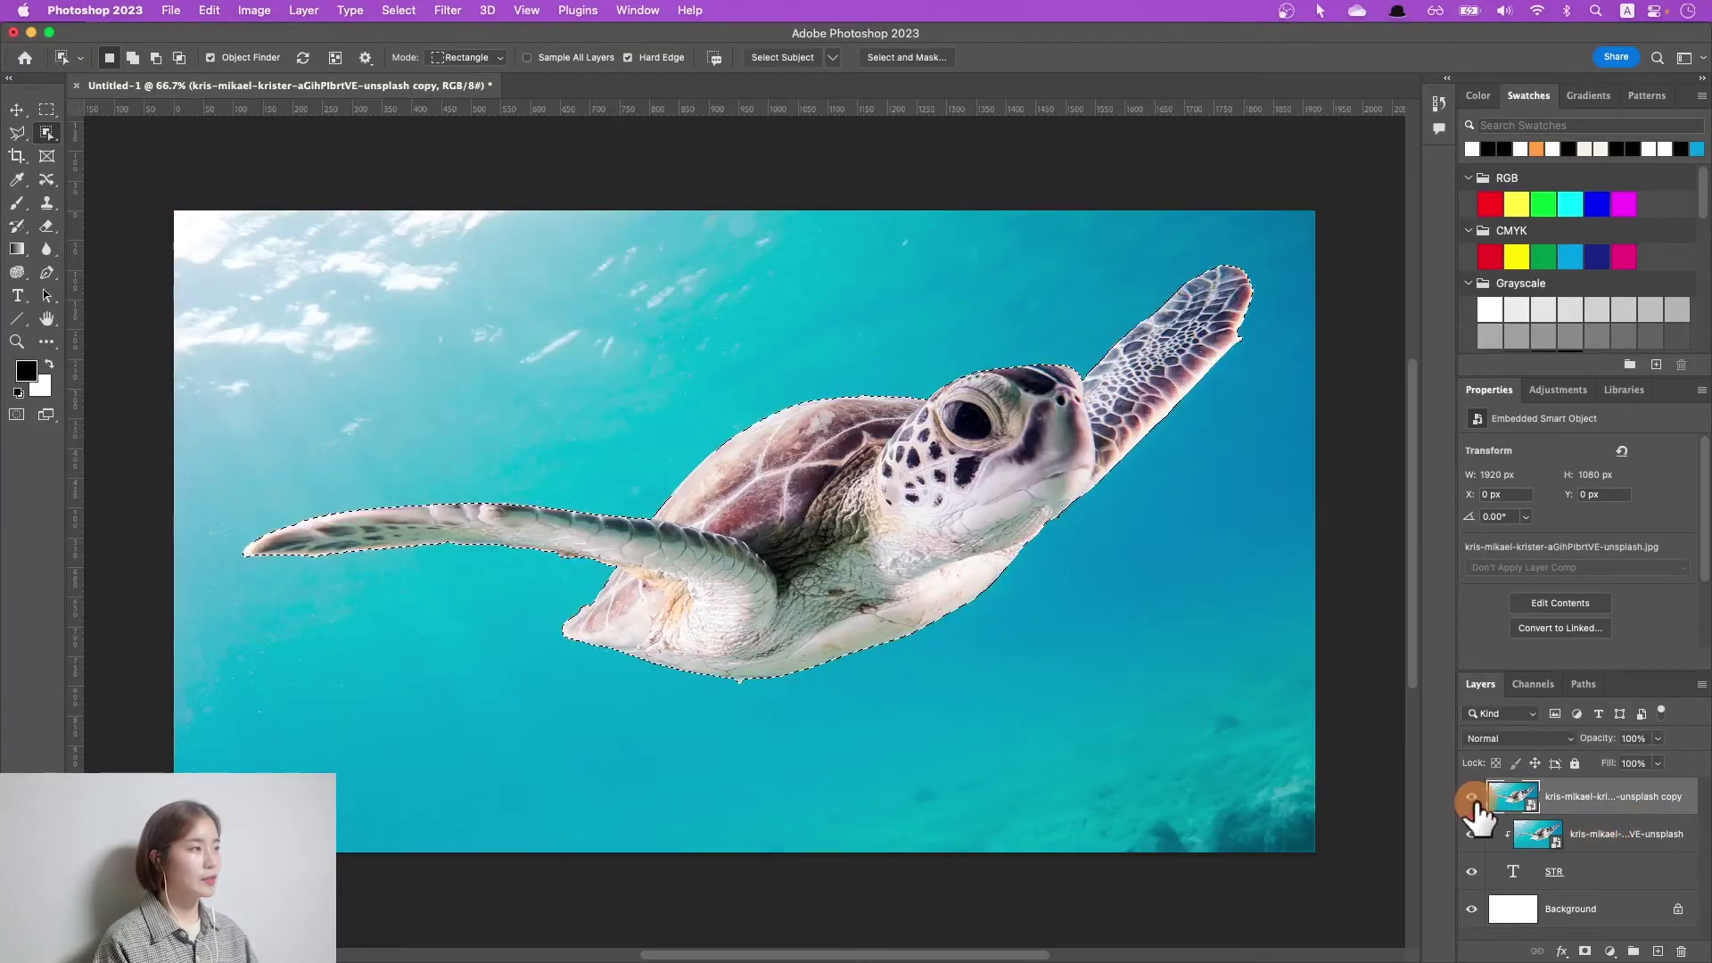
pyautogui.click(1470, 796)
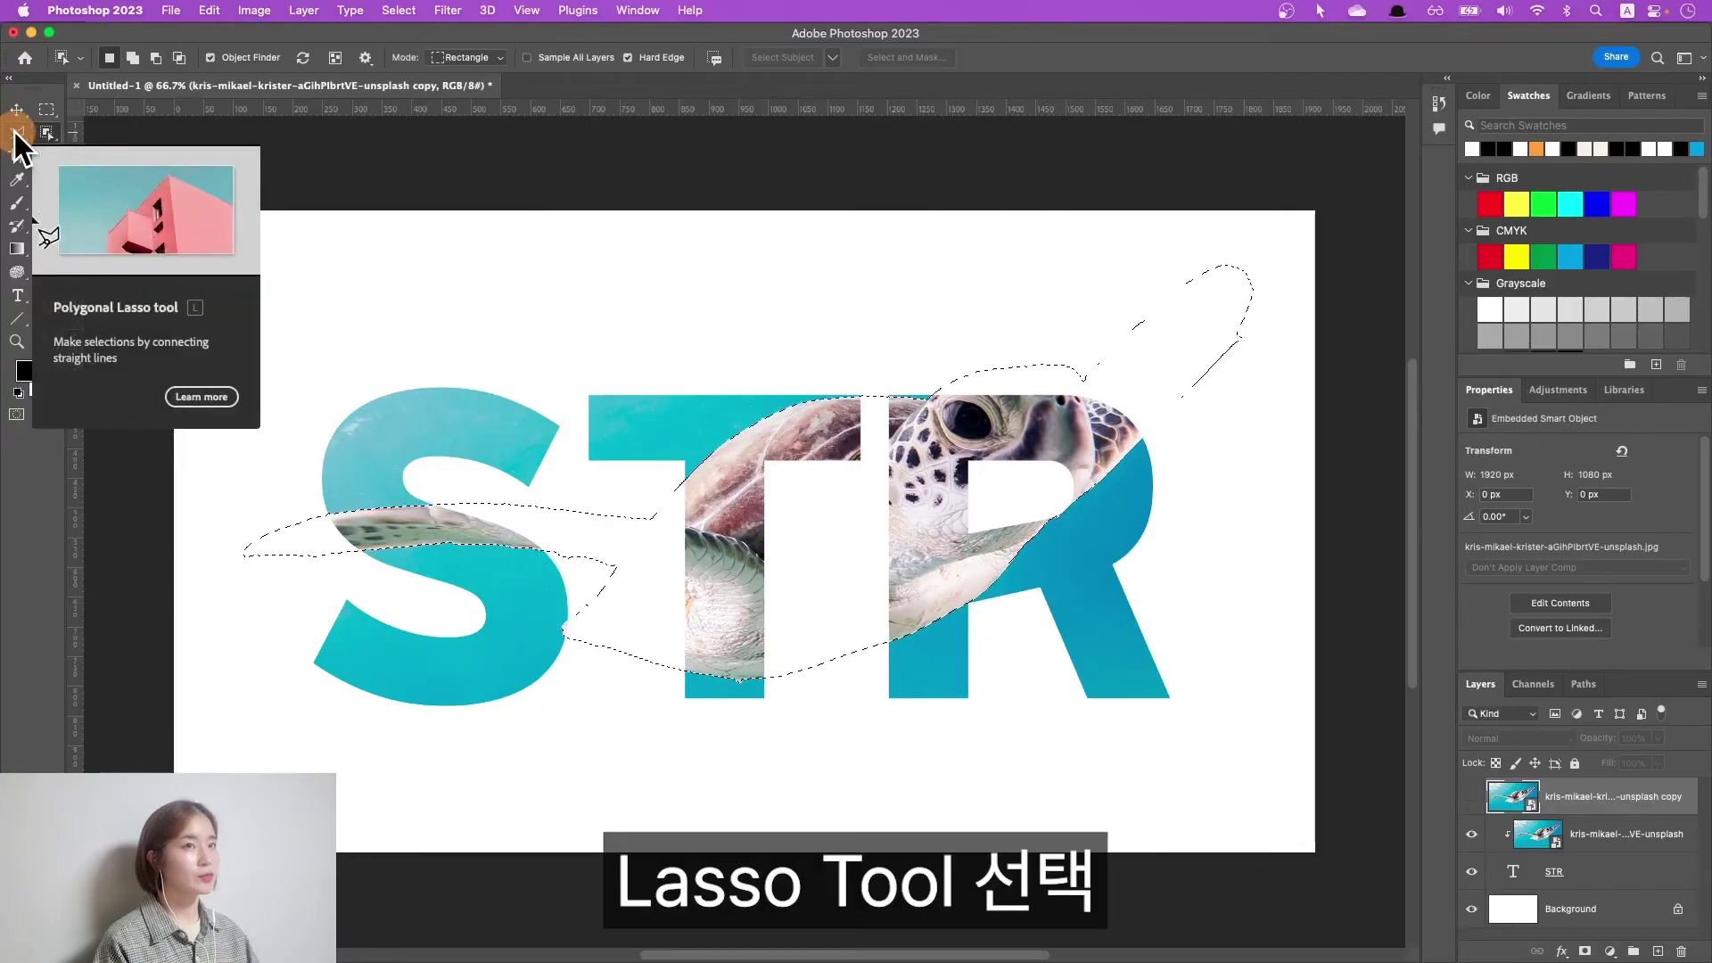
# Step: Subtract the lower body with the Lasso, keeping head and raised flipper selected
pyautogui.click(14, 132)
pyautogui.moveTo(14, 132); pyautogui.dragTo(79, 135)
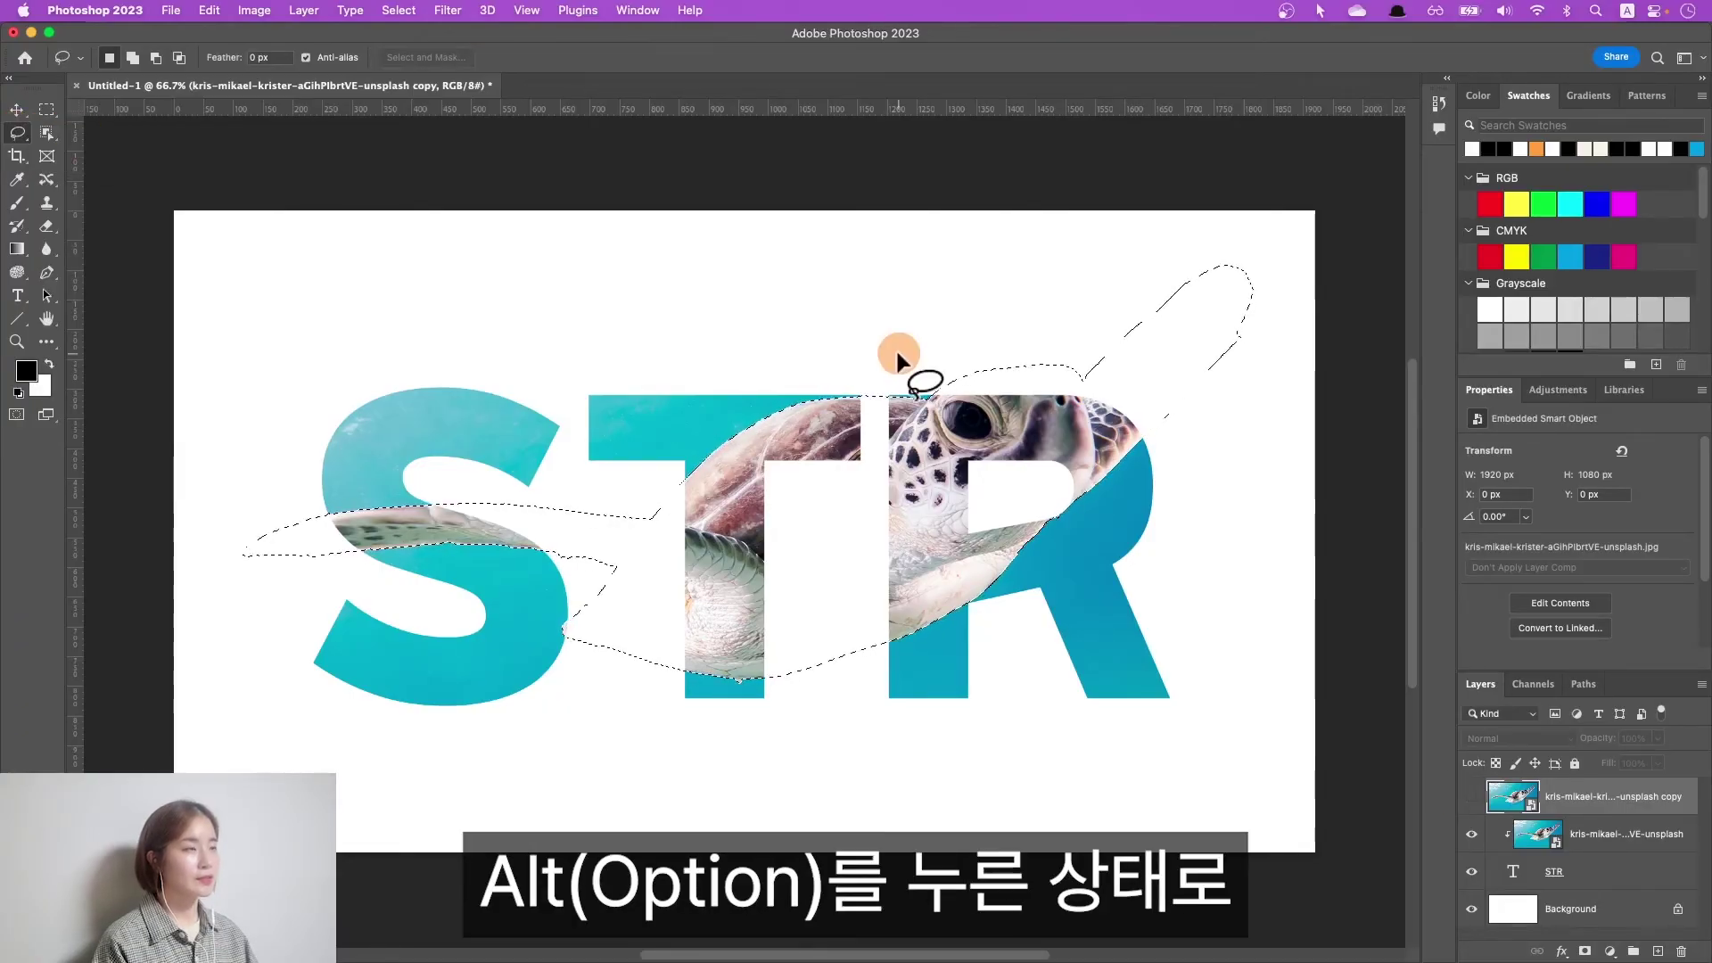
pyautogui.moveTo(899, 357)
pyautogui.mouseDown()
pyautogui.moveTo(938, 348)
pyautogui.moveTo(609, 733)
pyautogui.mouseUp()
pyautogui.press('alt')
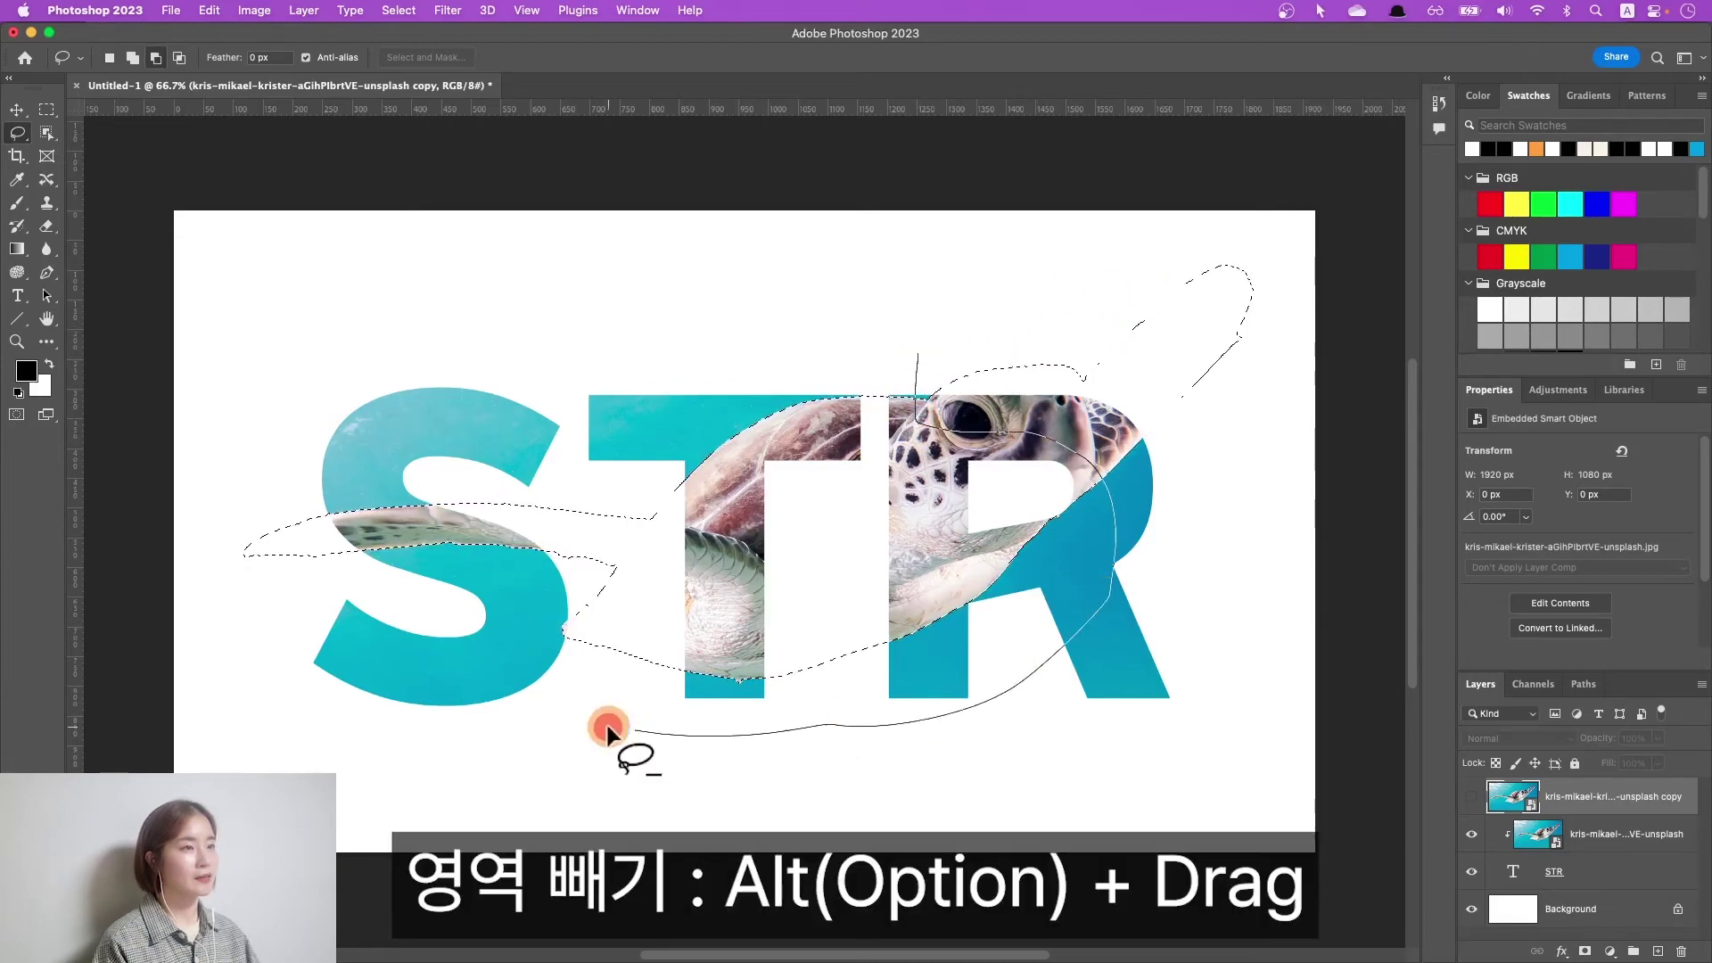
pyautogui.moveTo(609, 733); pyautogui.dragTo(919, 392)
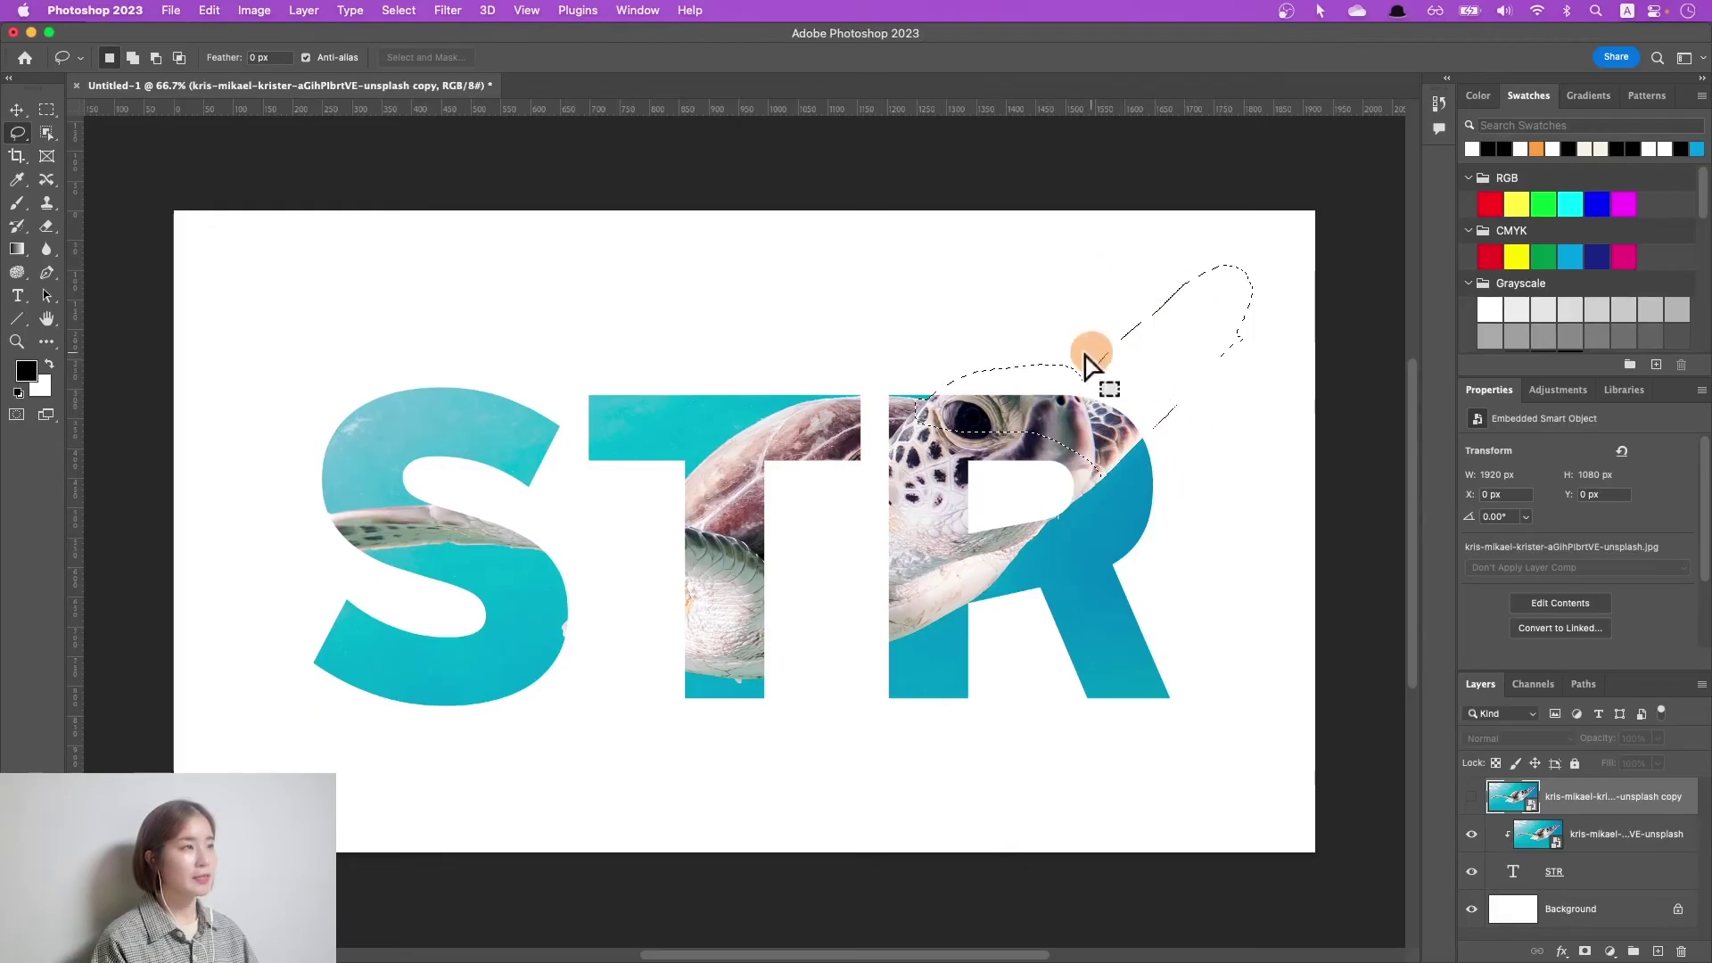
pyautogui.click(1472, 796)
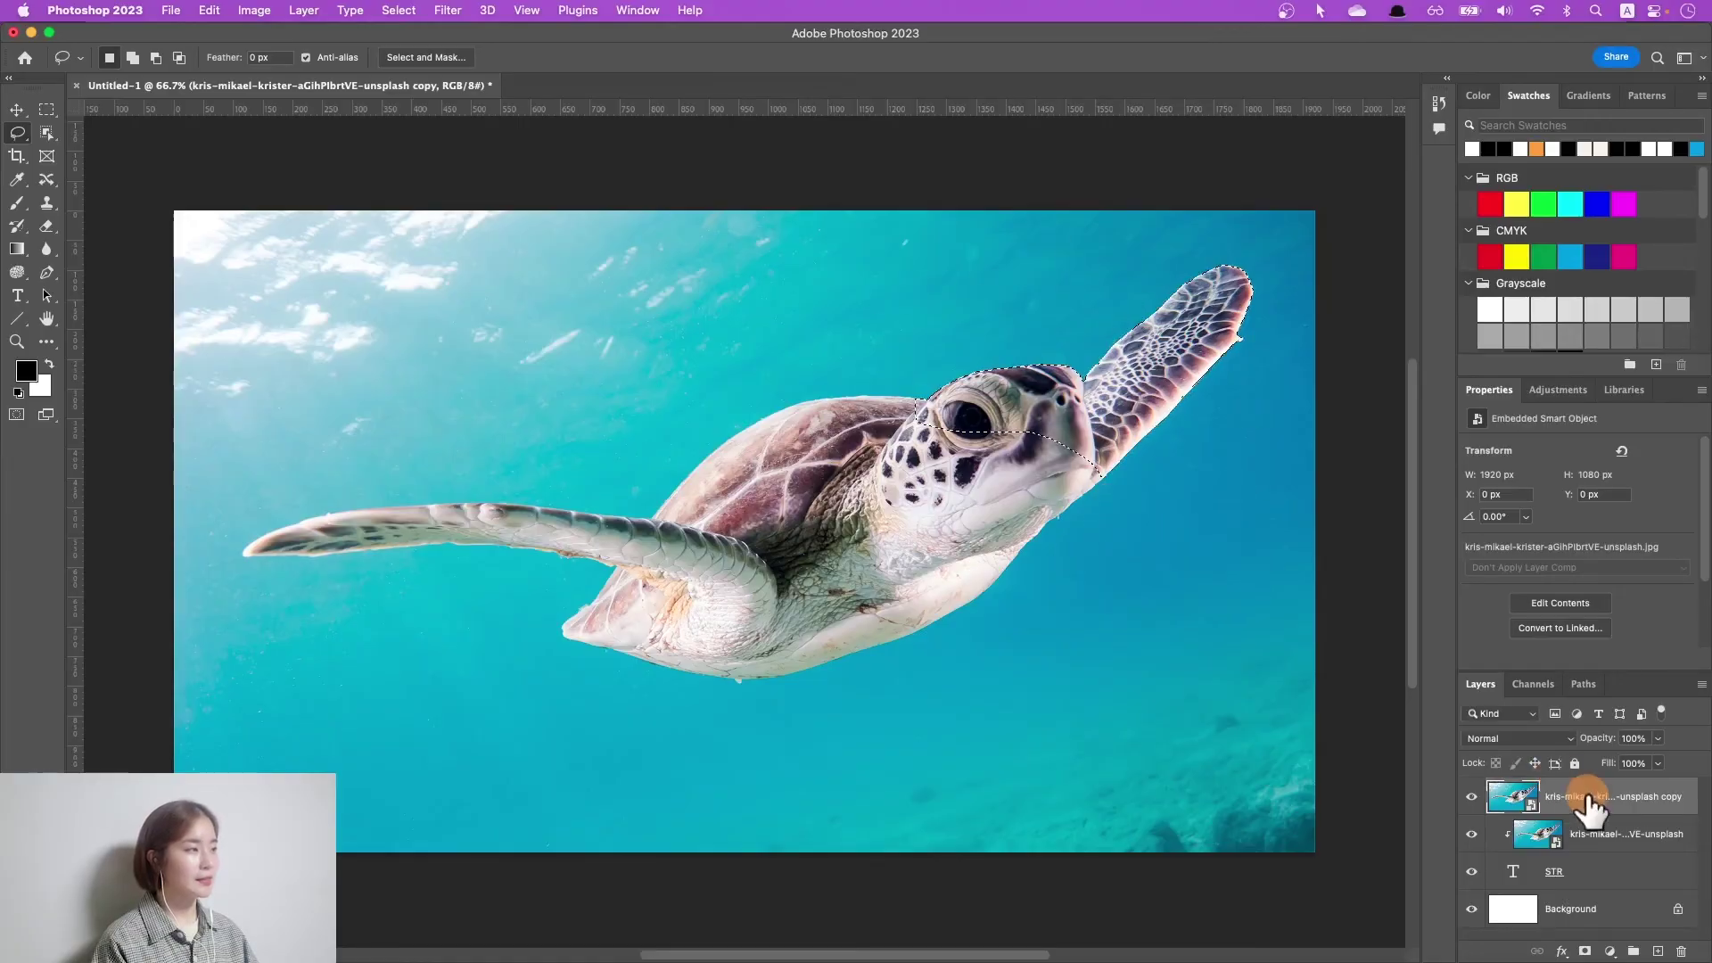
# Step: Mask the top turtle copy to the head and flipper and fill the Background black
pyautogui.click(1585, 952)
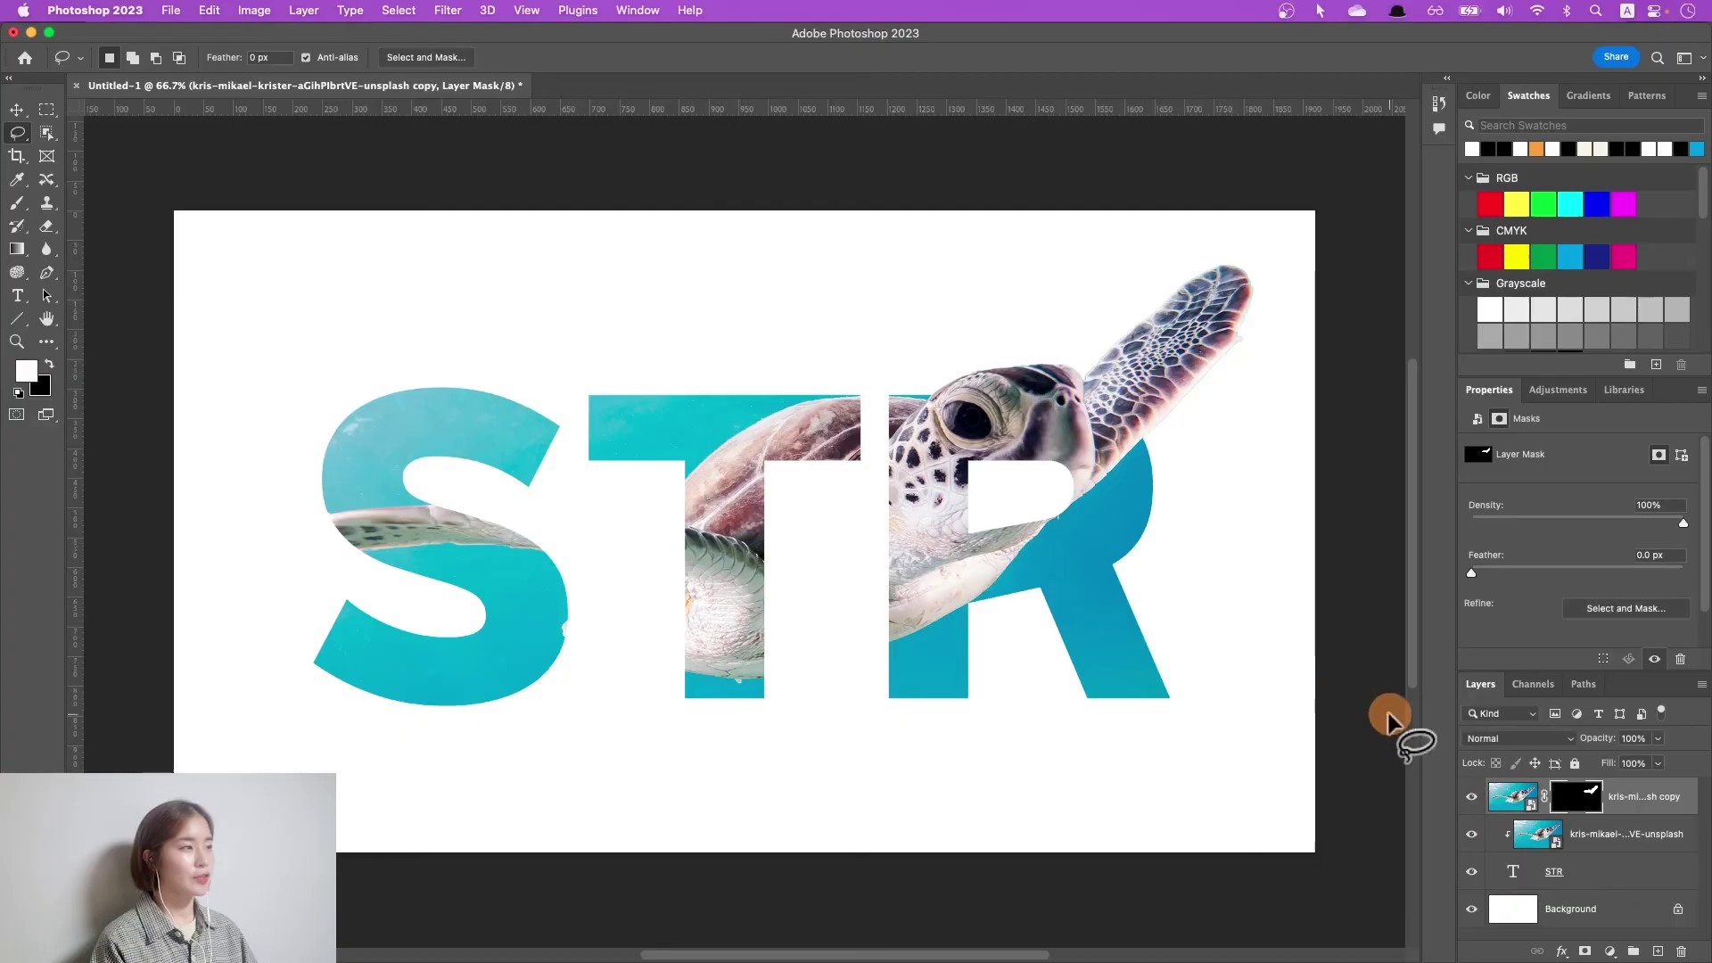
pyautogui.click(1472, 796)
pyautogui.click(1472, 796)
pyautogui.click(1571, 910)
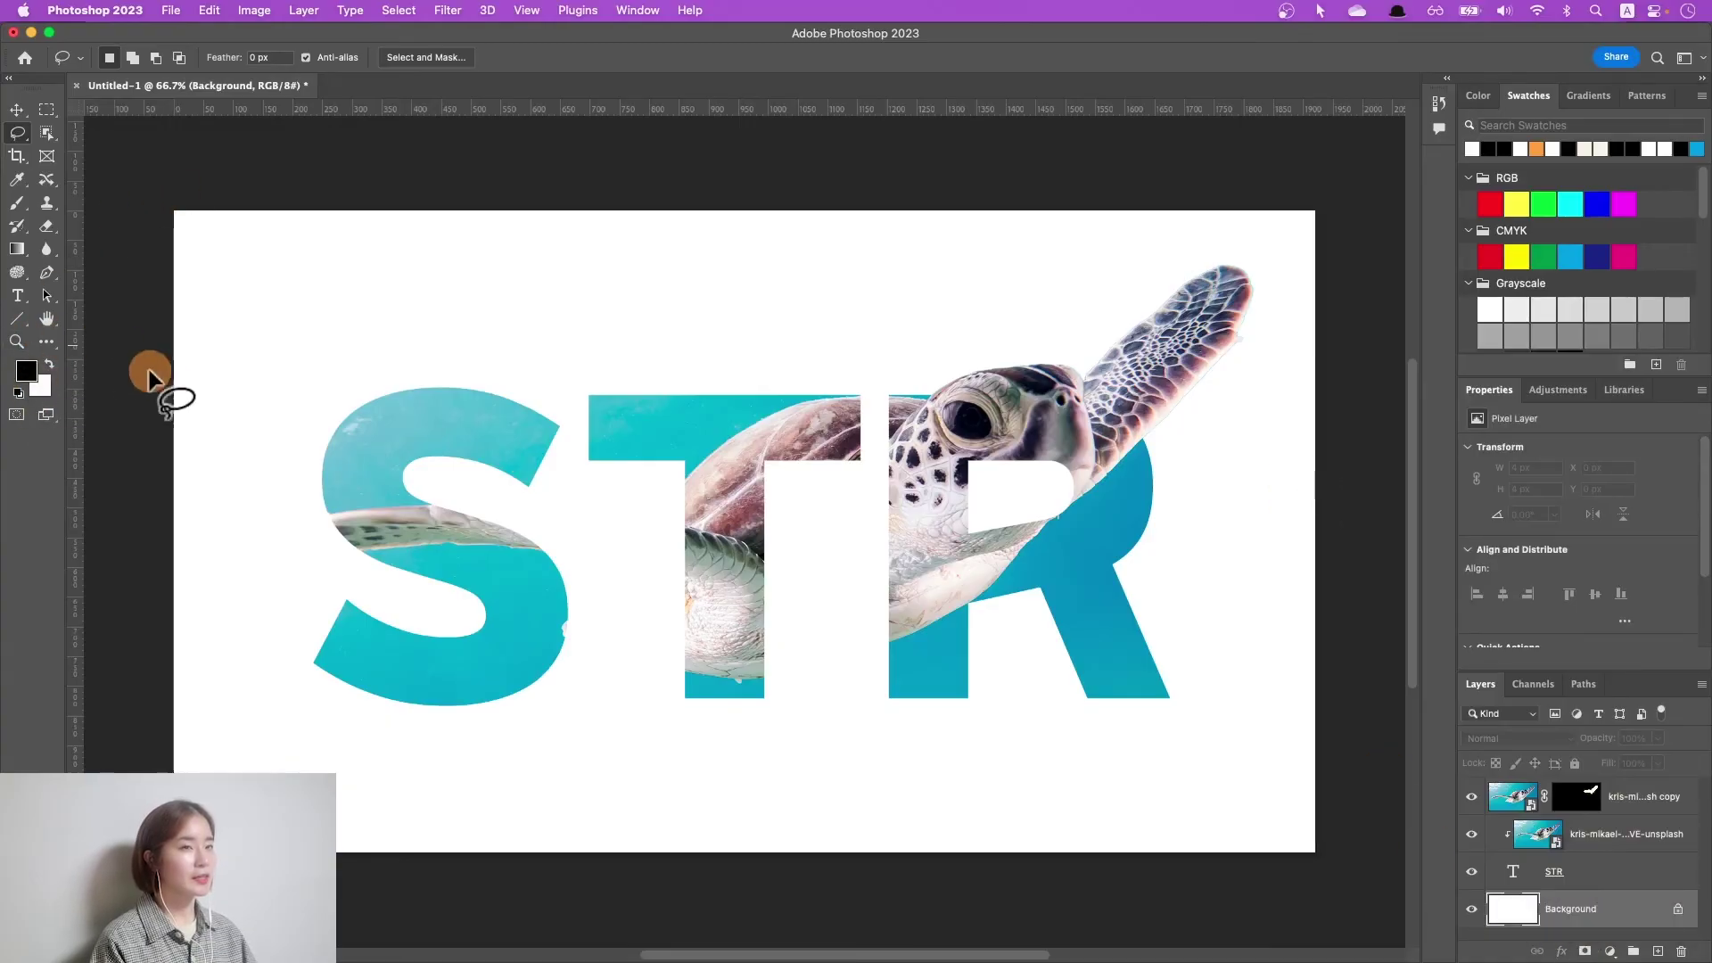
pyautogui.hotkey('alt', 'BackSpace')
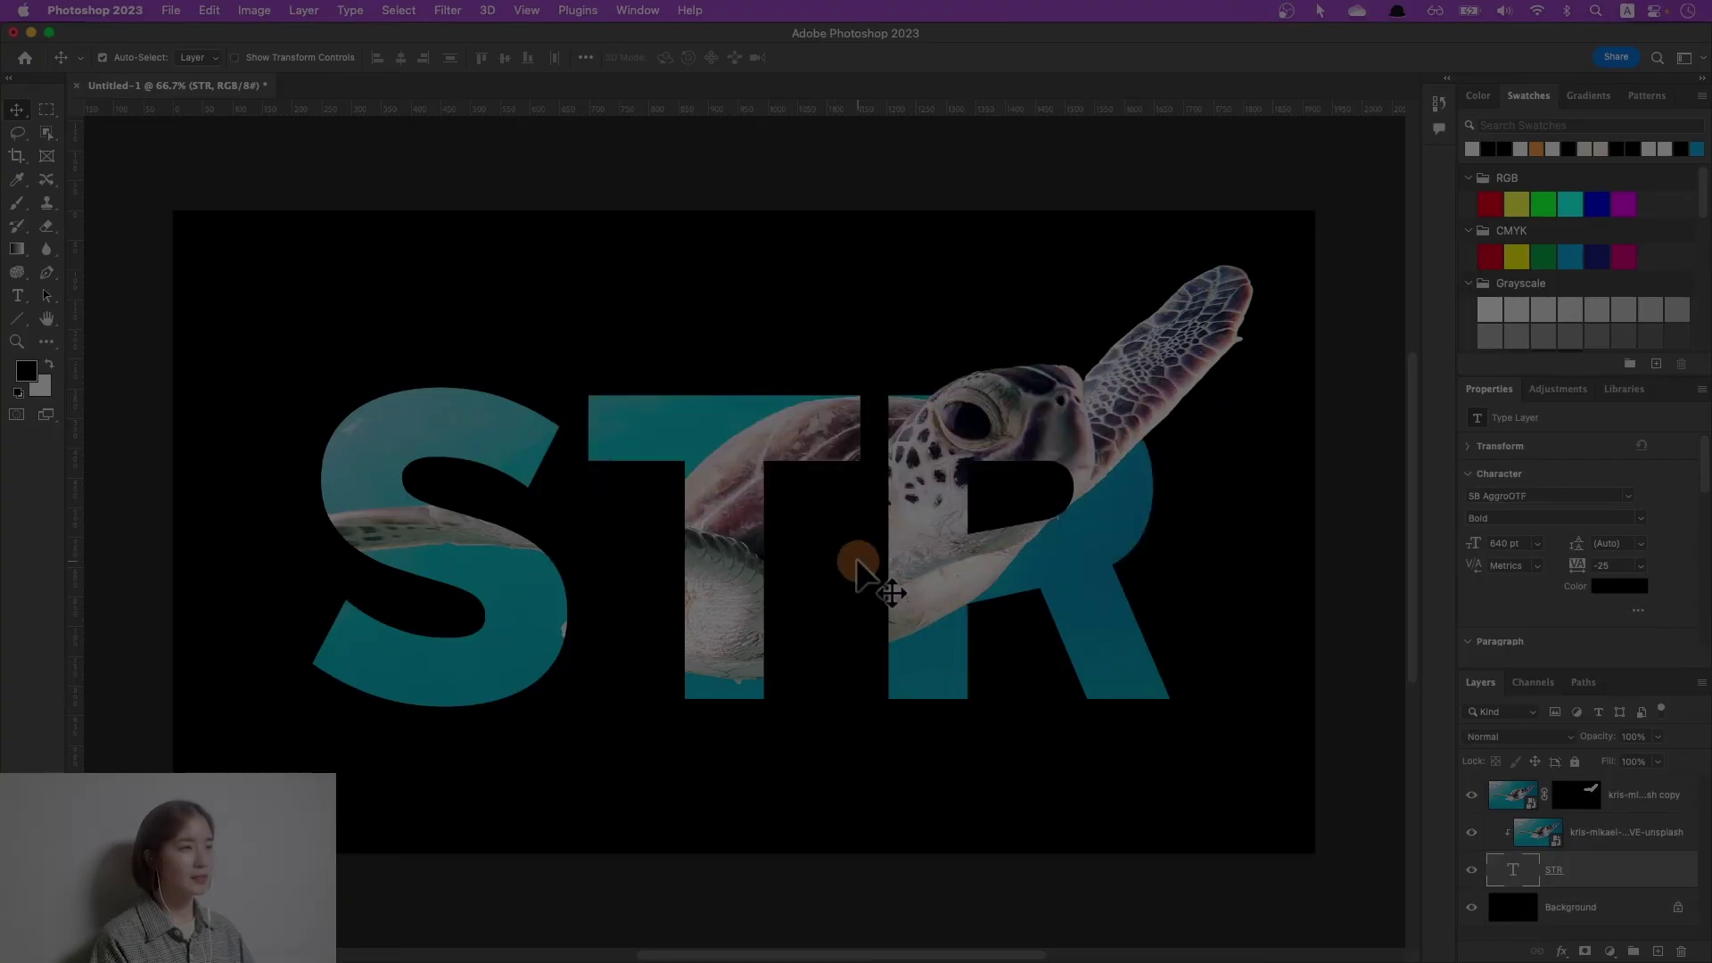
pyautogui.press('t')
pyautogui.moveTo(580, 533); pyautogui.dragTo(330, 539)
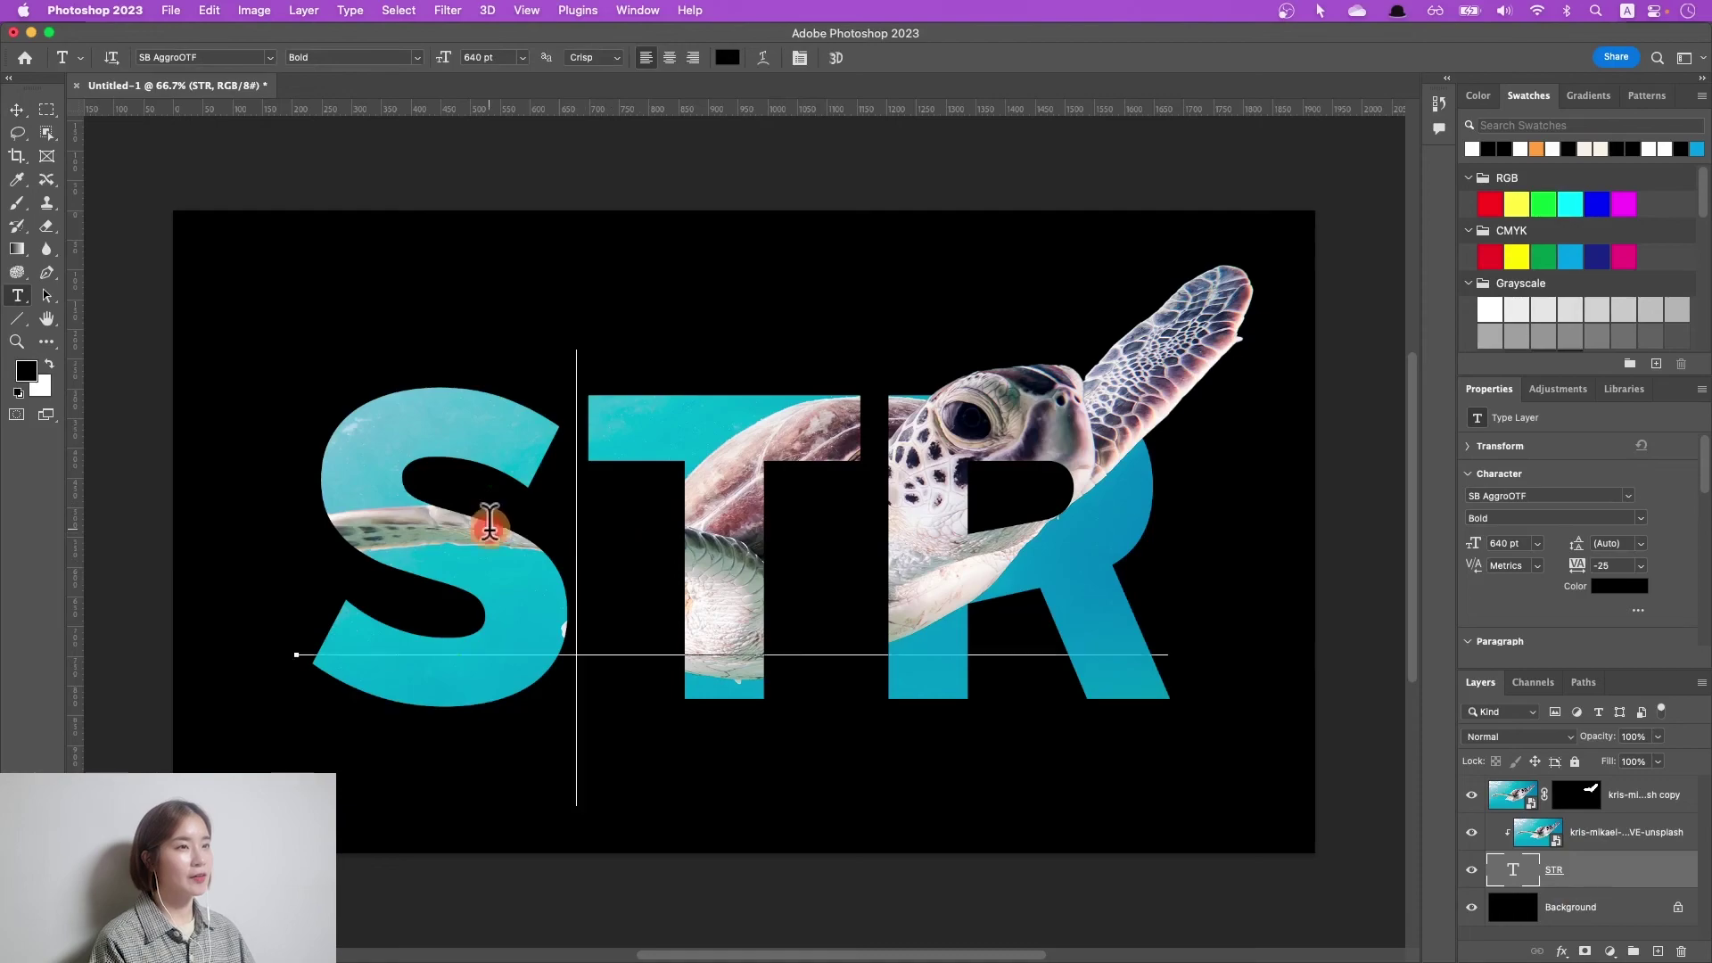
# Step: Change the S to A so the text reads ATR, then paint the mask around the eye
pyautogui.write('A')
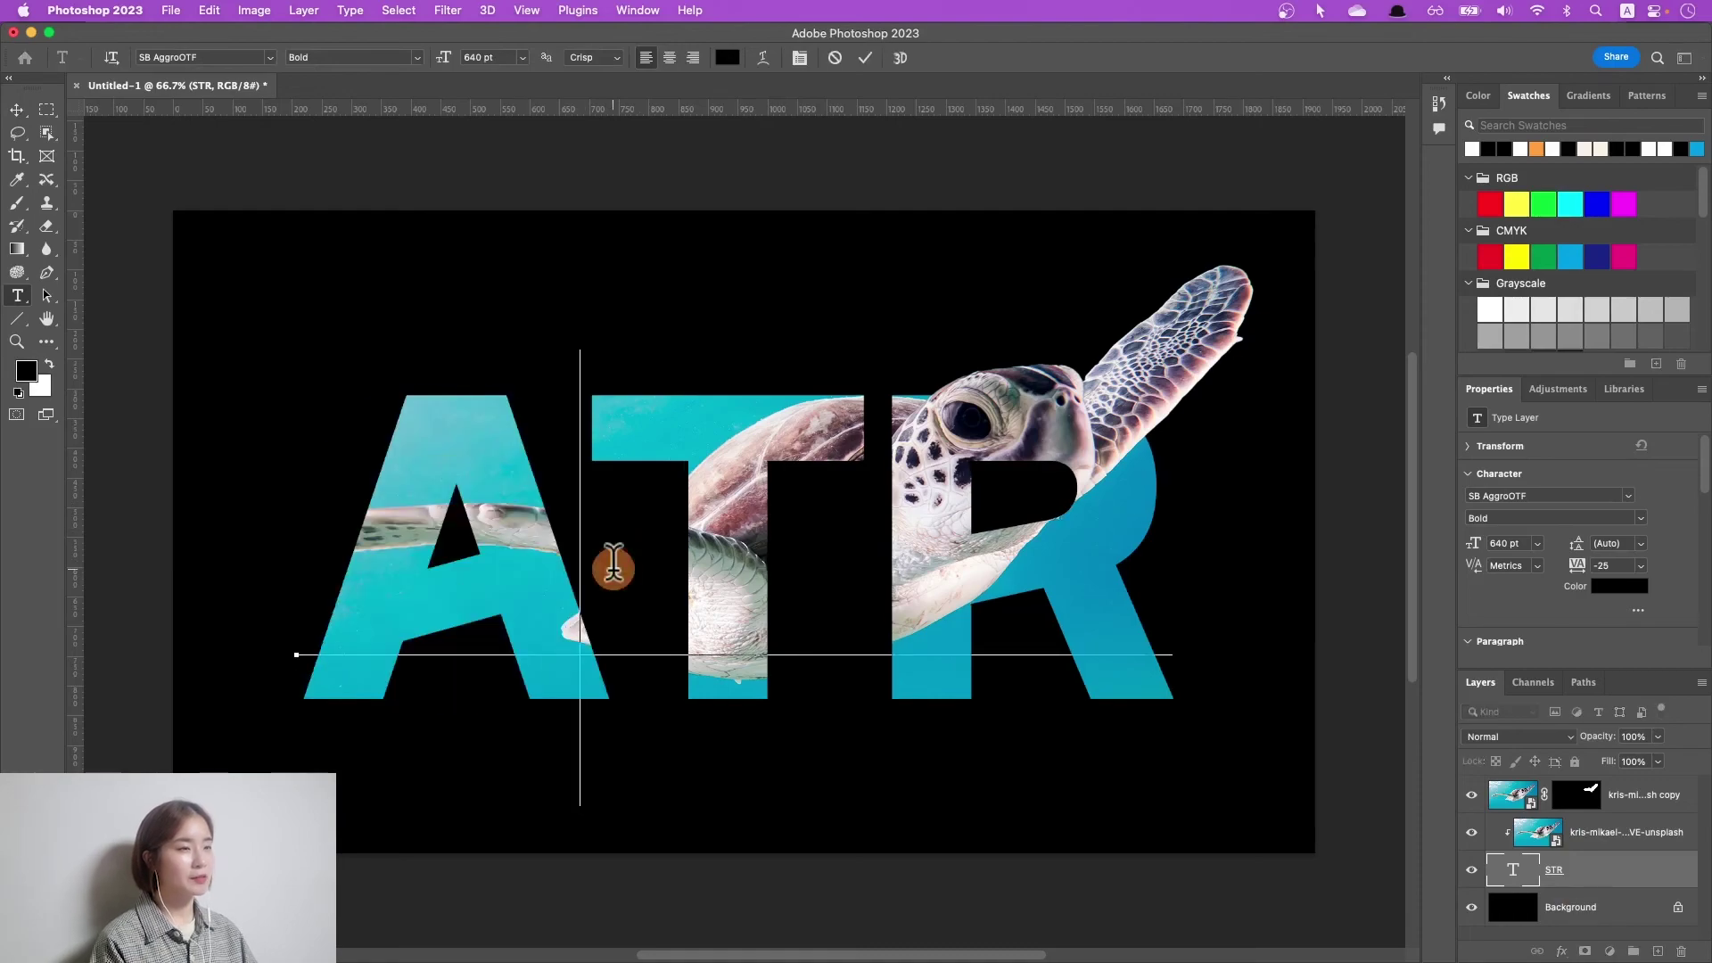
pyautogui.press('Escape')
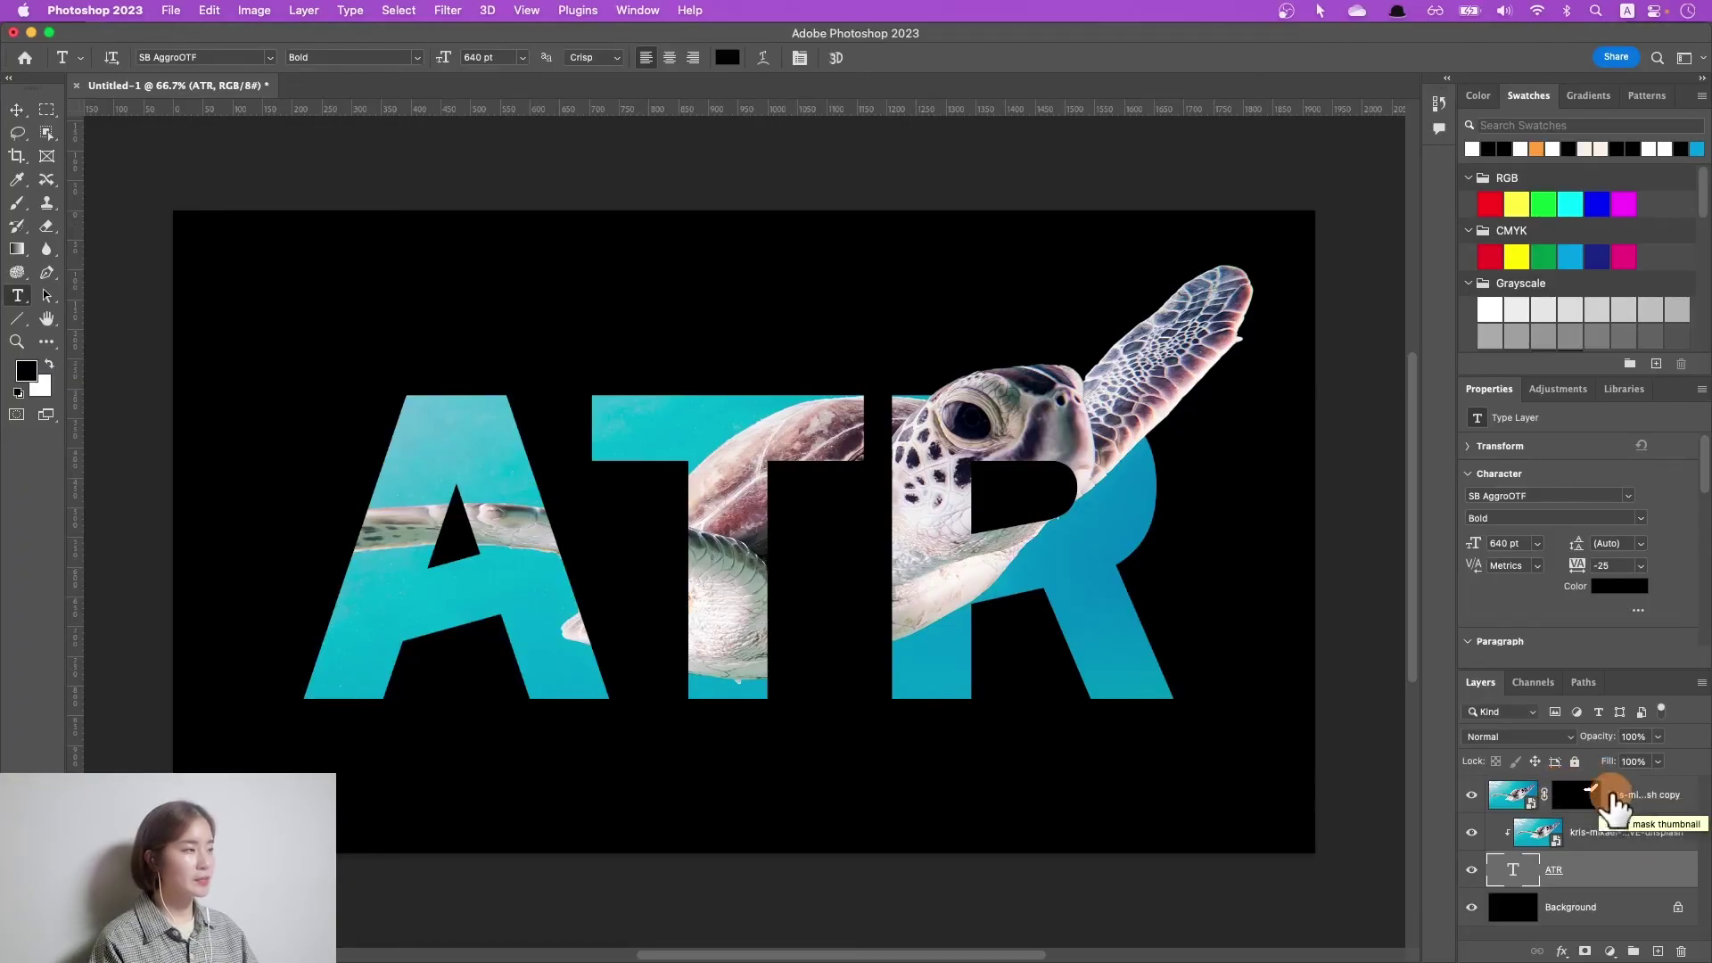
pyautogui.click(1576, 798)
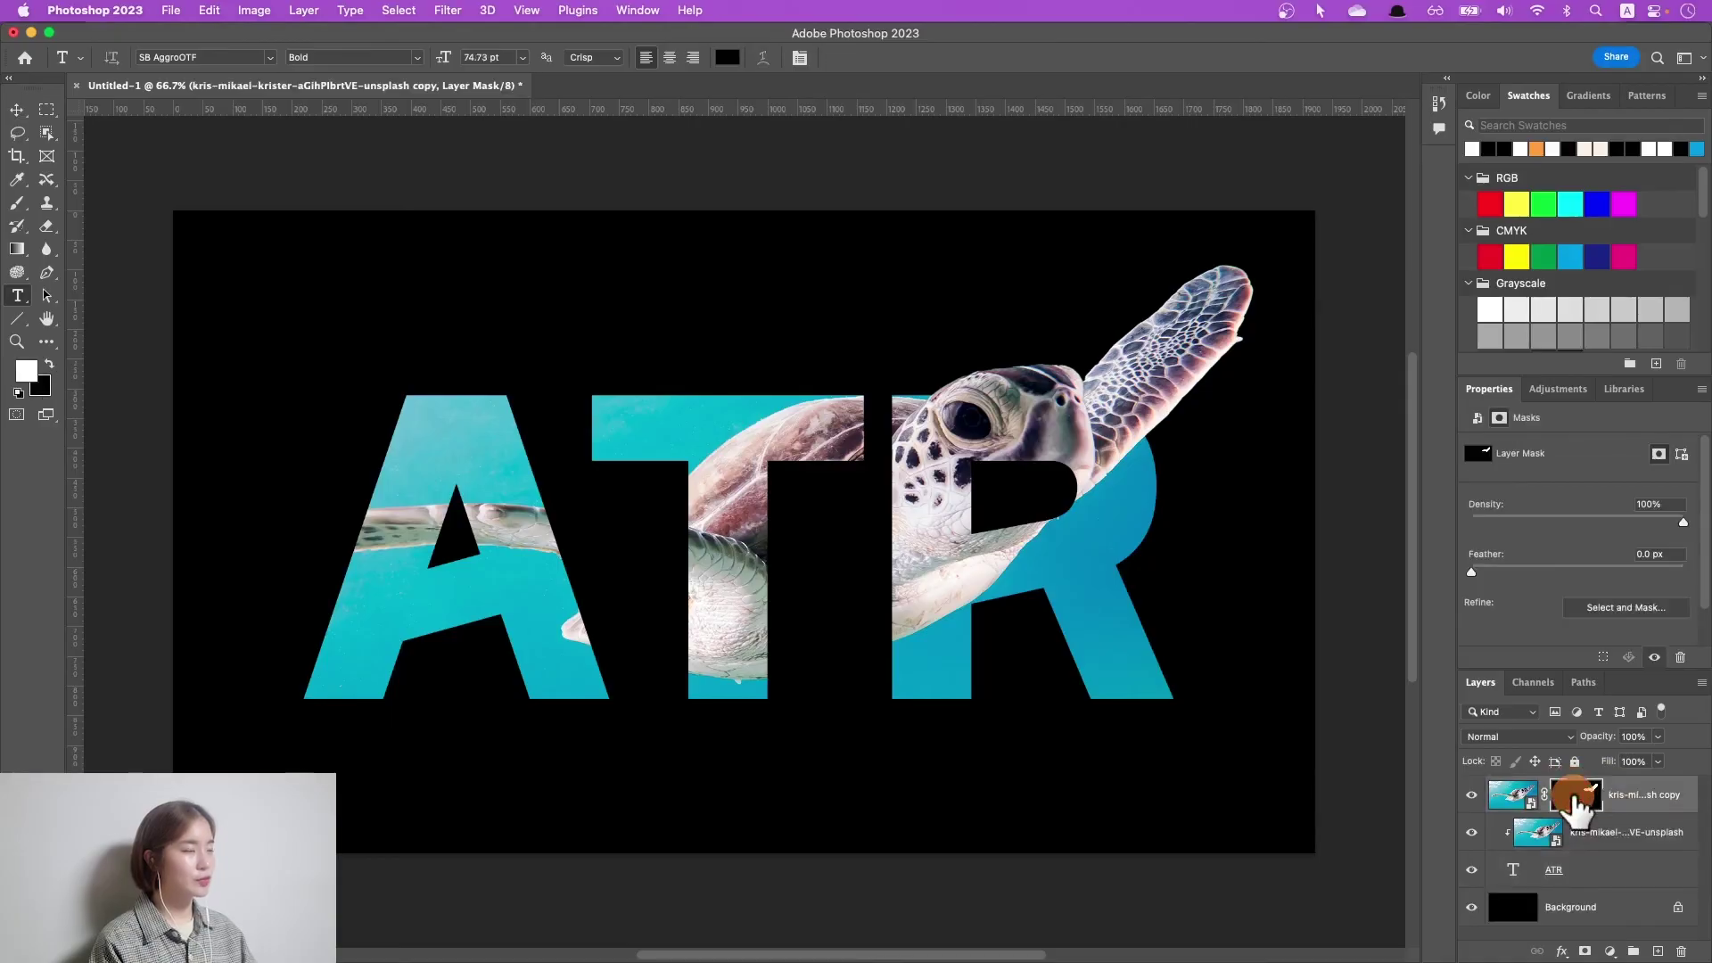
pyautogui.click(1563, 792)
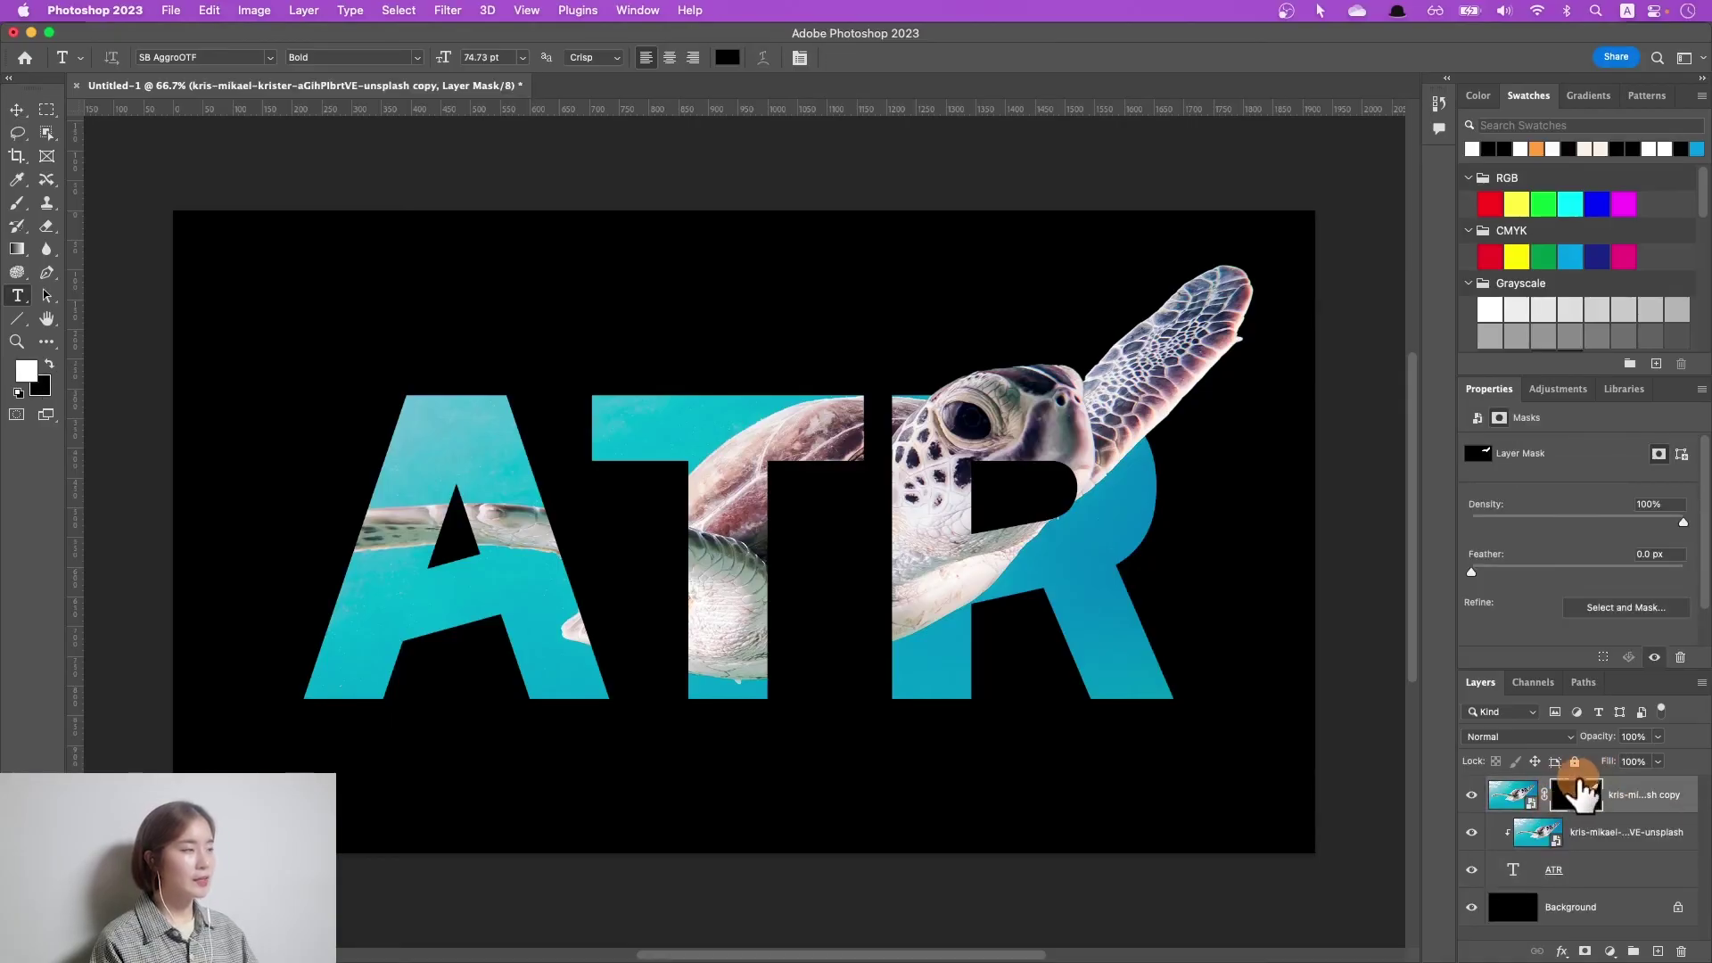
pyautogui.click(17, 203)
pyautogui.moveTo(1020, 496)
pyautogui.mouseDown()
pyautogui.moveTo(978, 464)
pyautogui.moveTo(945, 535)
pyautogui.moveTo(1086, 485)
pyautogui.moveTo(1026, 482)
pyautogui.moveTo(1032, 440)
pyautogui.moveTo(1032, 478)
pyautogui.mouseUp()
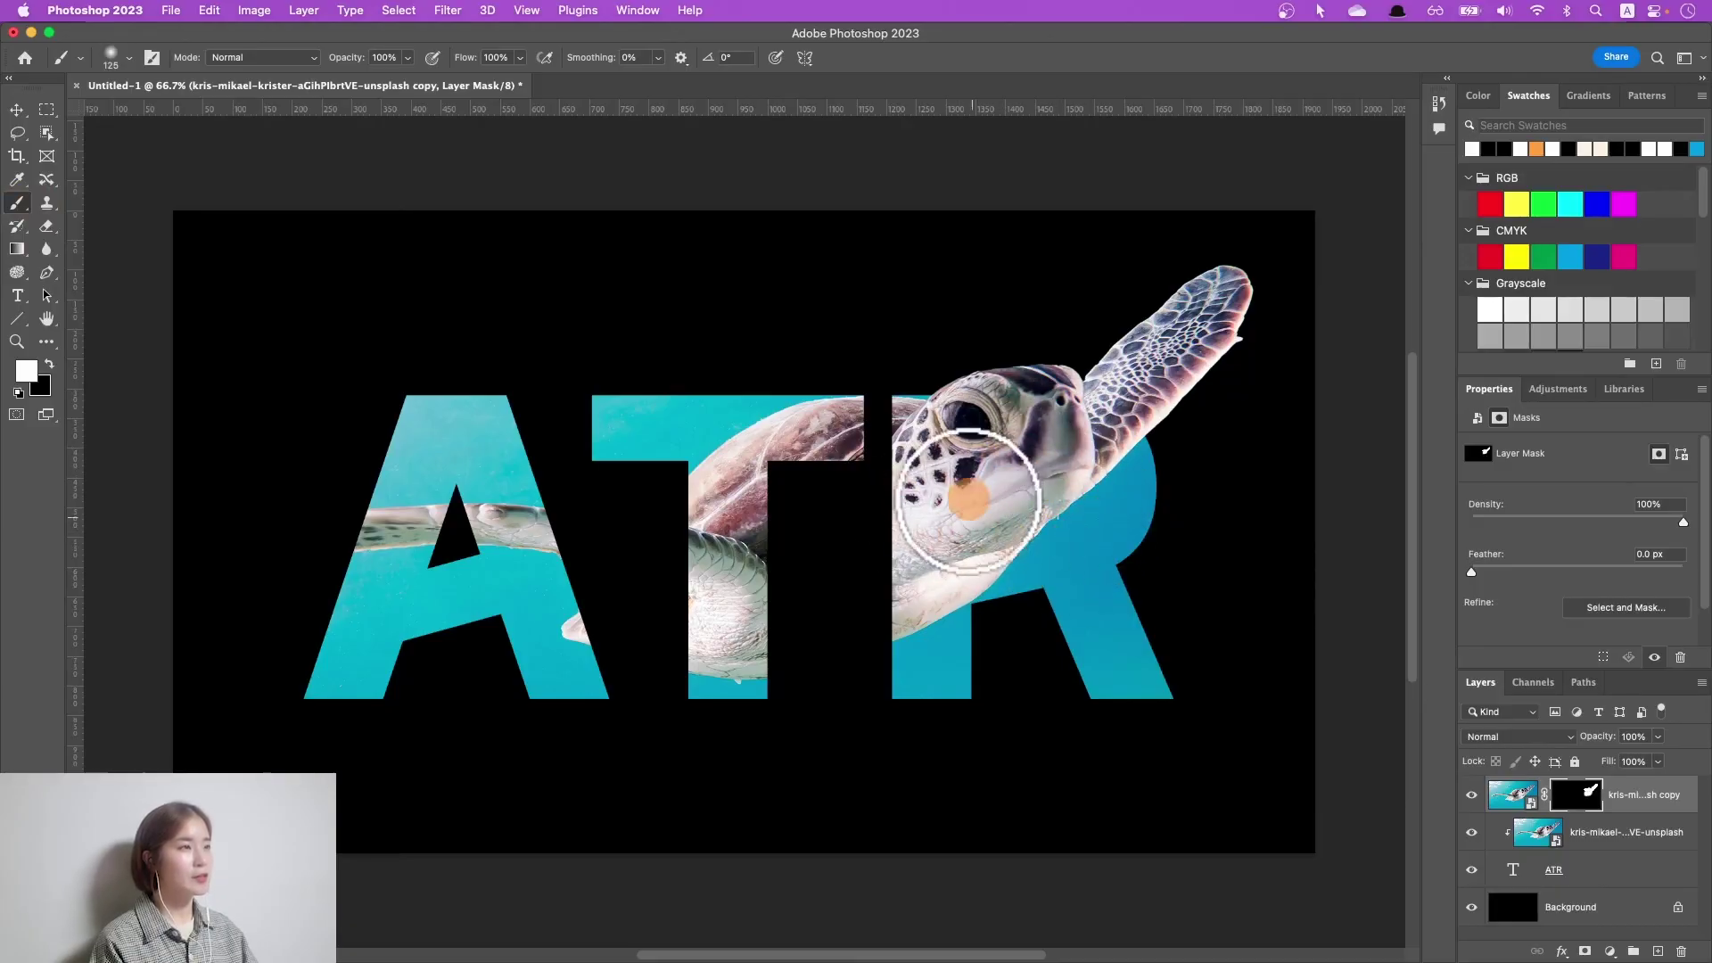